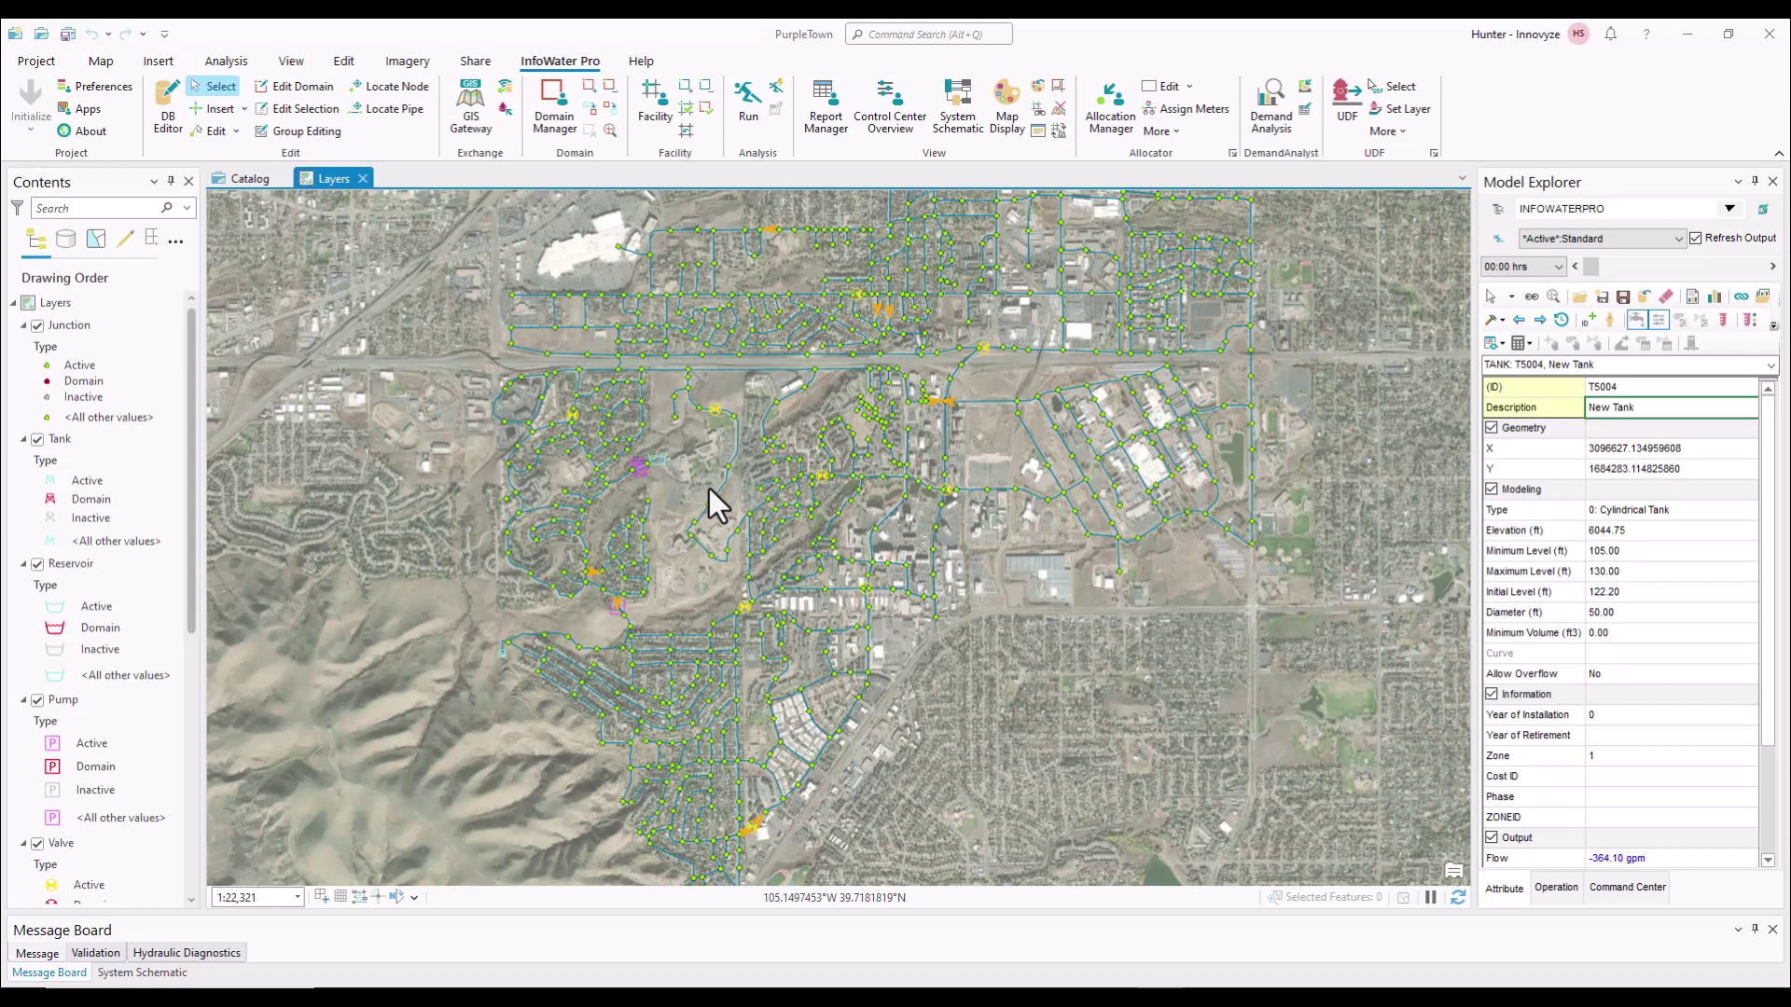
Open the Live Data Adapter sensor configuration for Purple Town, closing Data Connection without connecting
{"action": "left_click", "coordinate": [500, 88]}
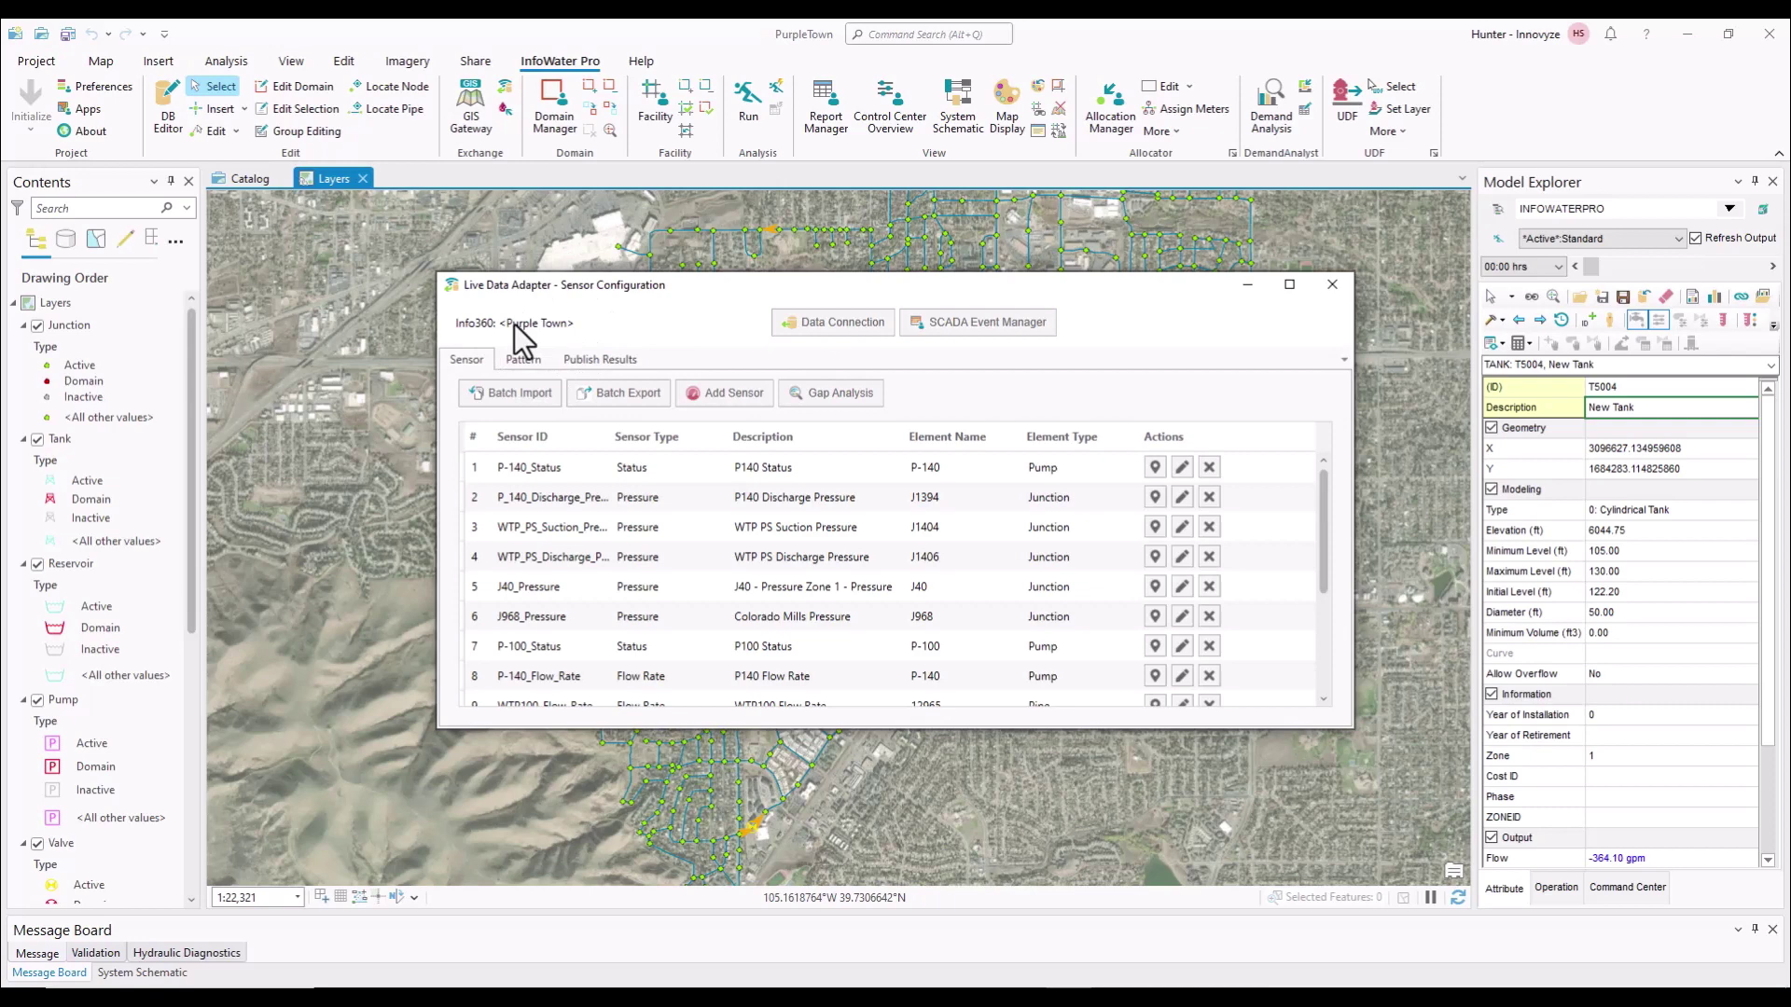
{"action": "left_click", "coordinate": [825, 335]}
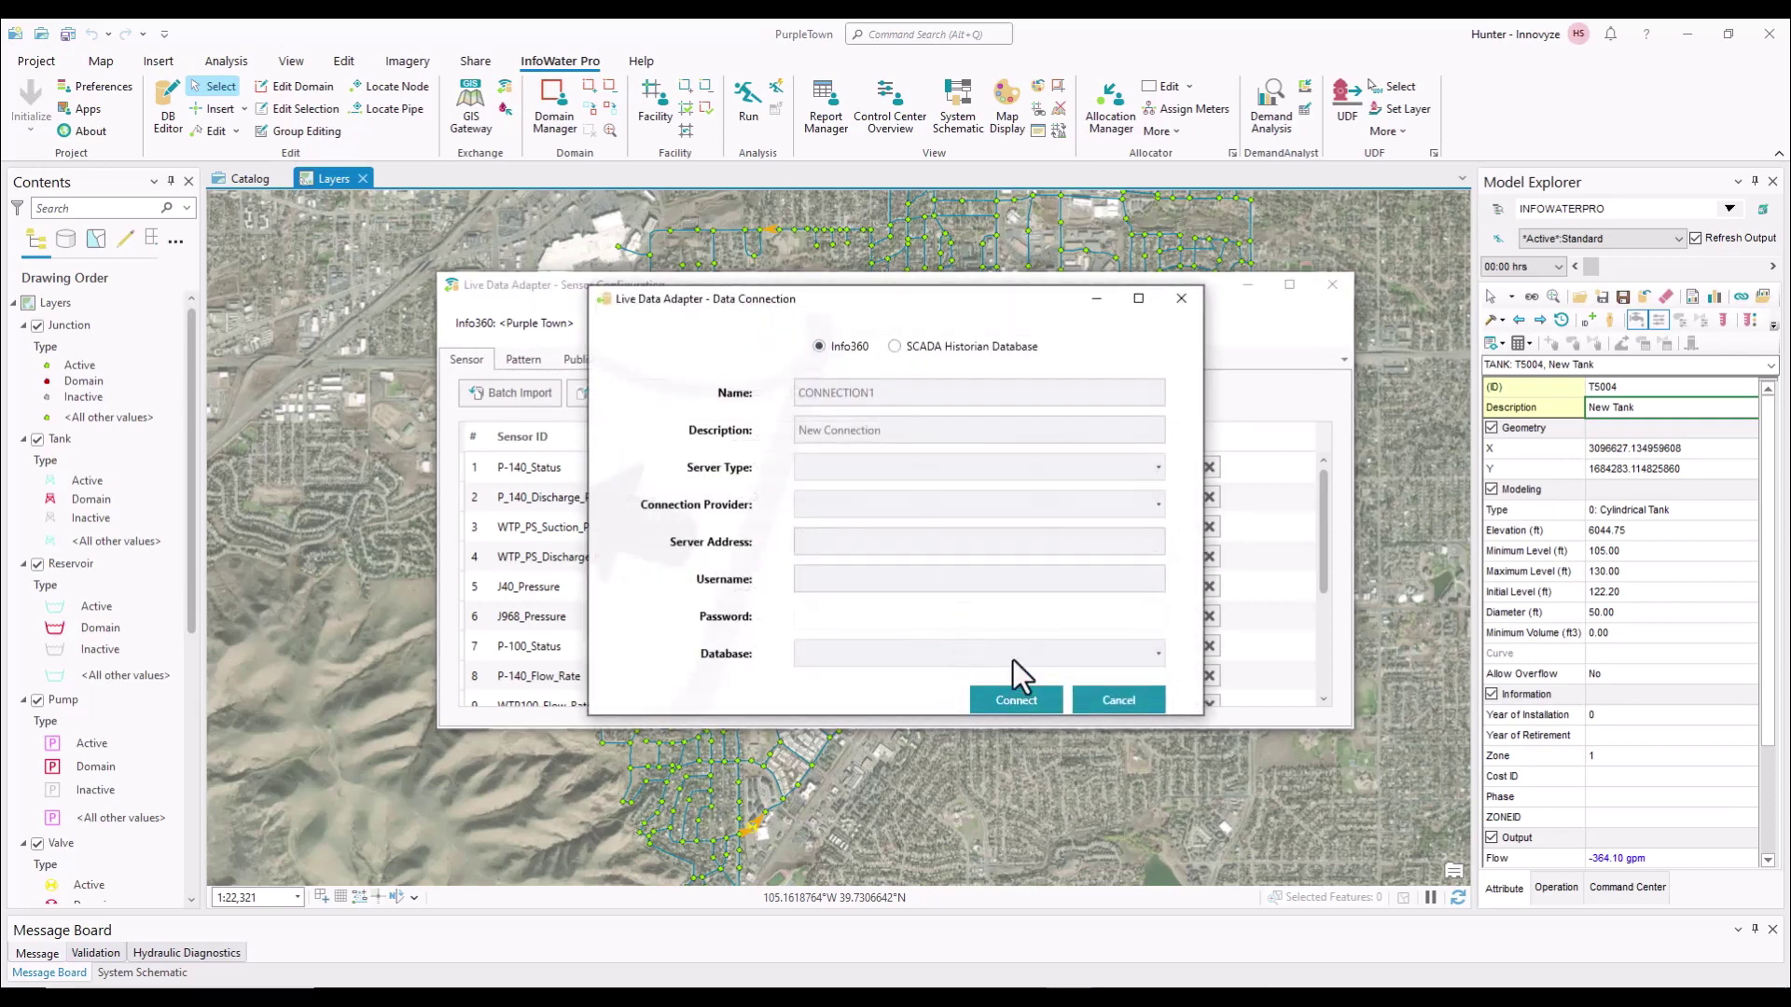
{"action": "left_click", "coordinate": [1173, 301]}
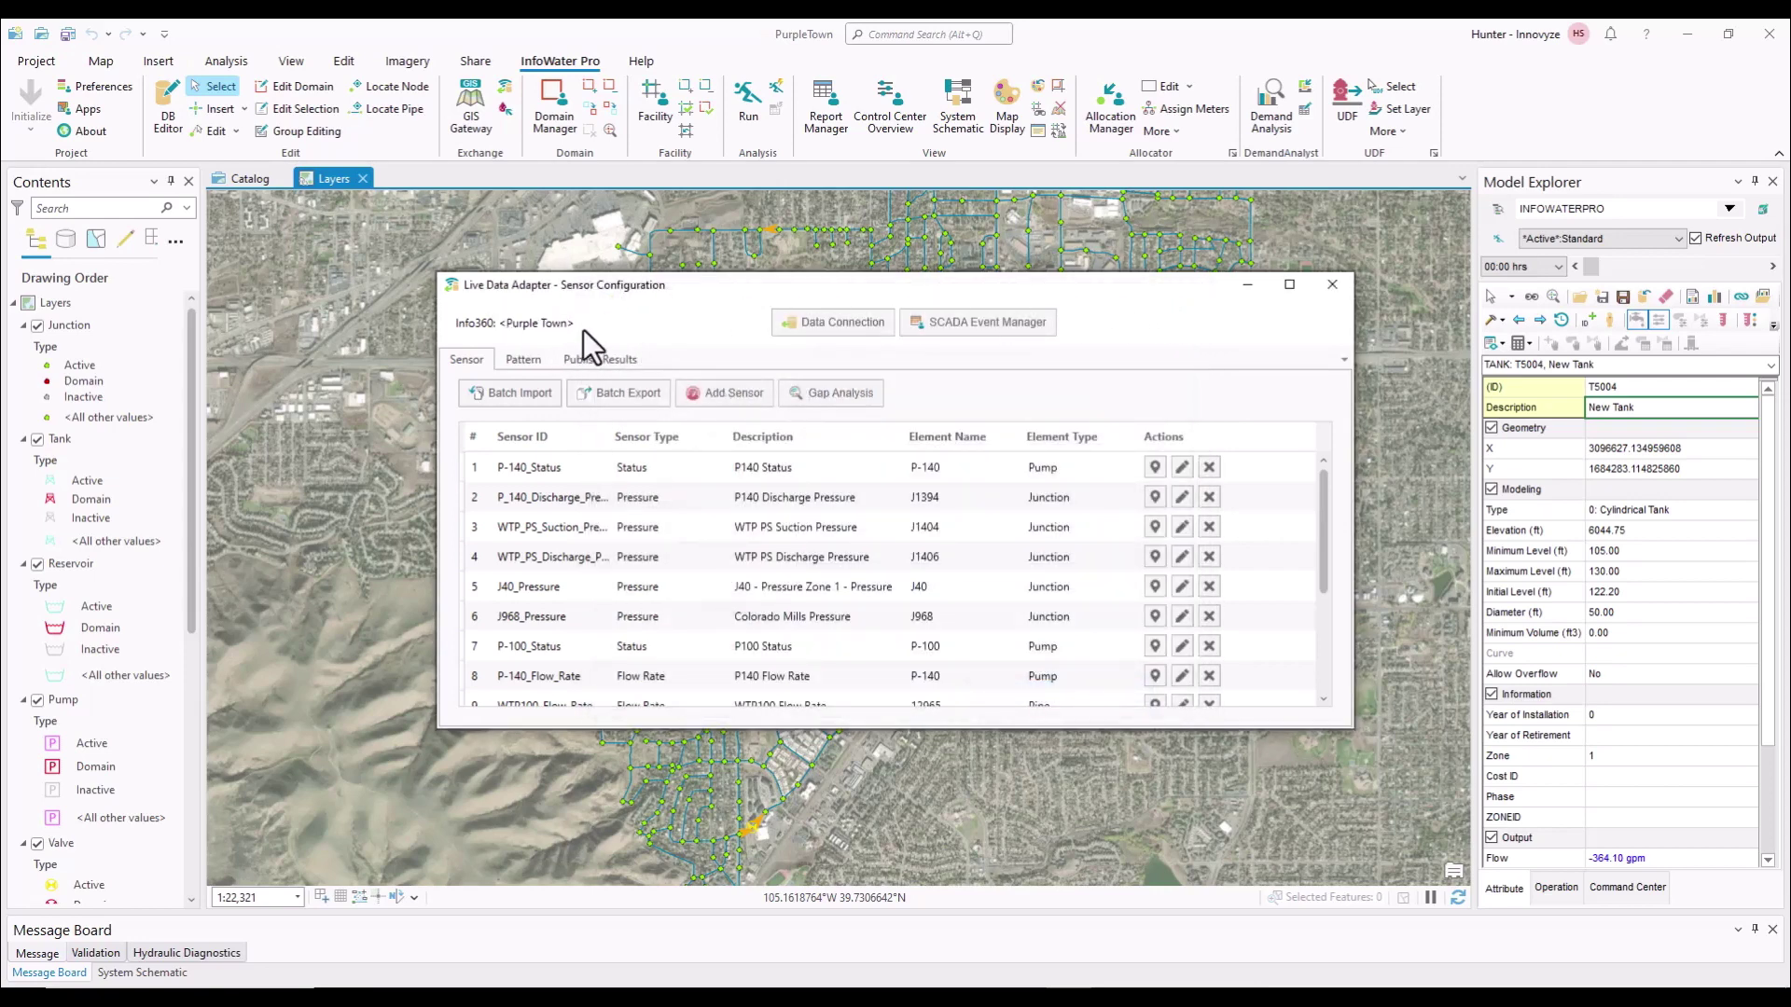
{"action": "left_click", "coordinate": [970, 325]}
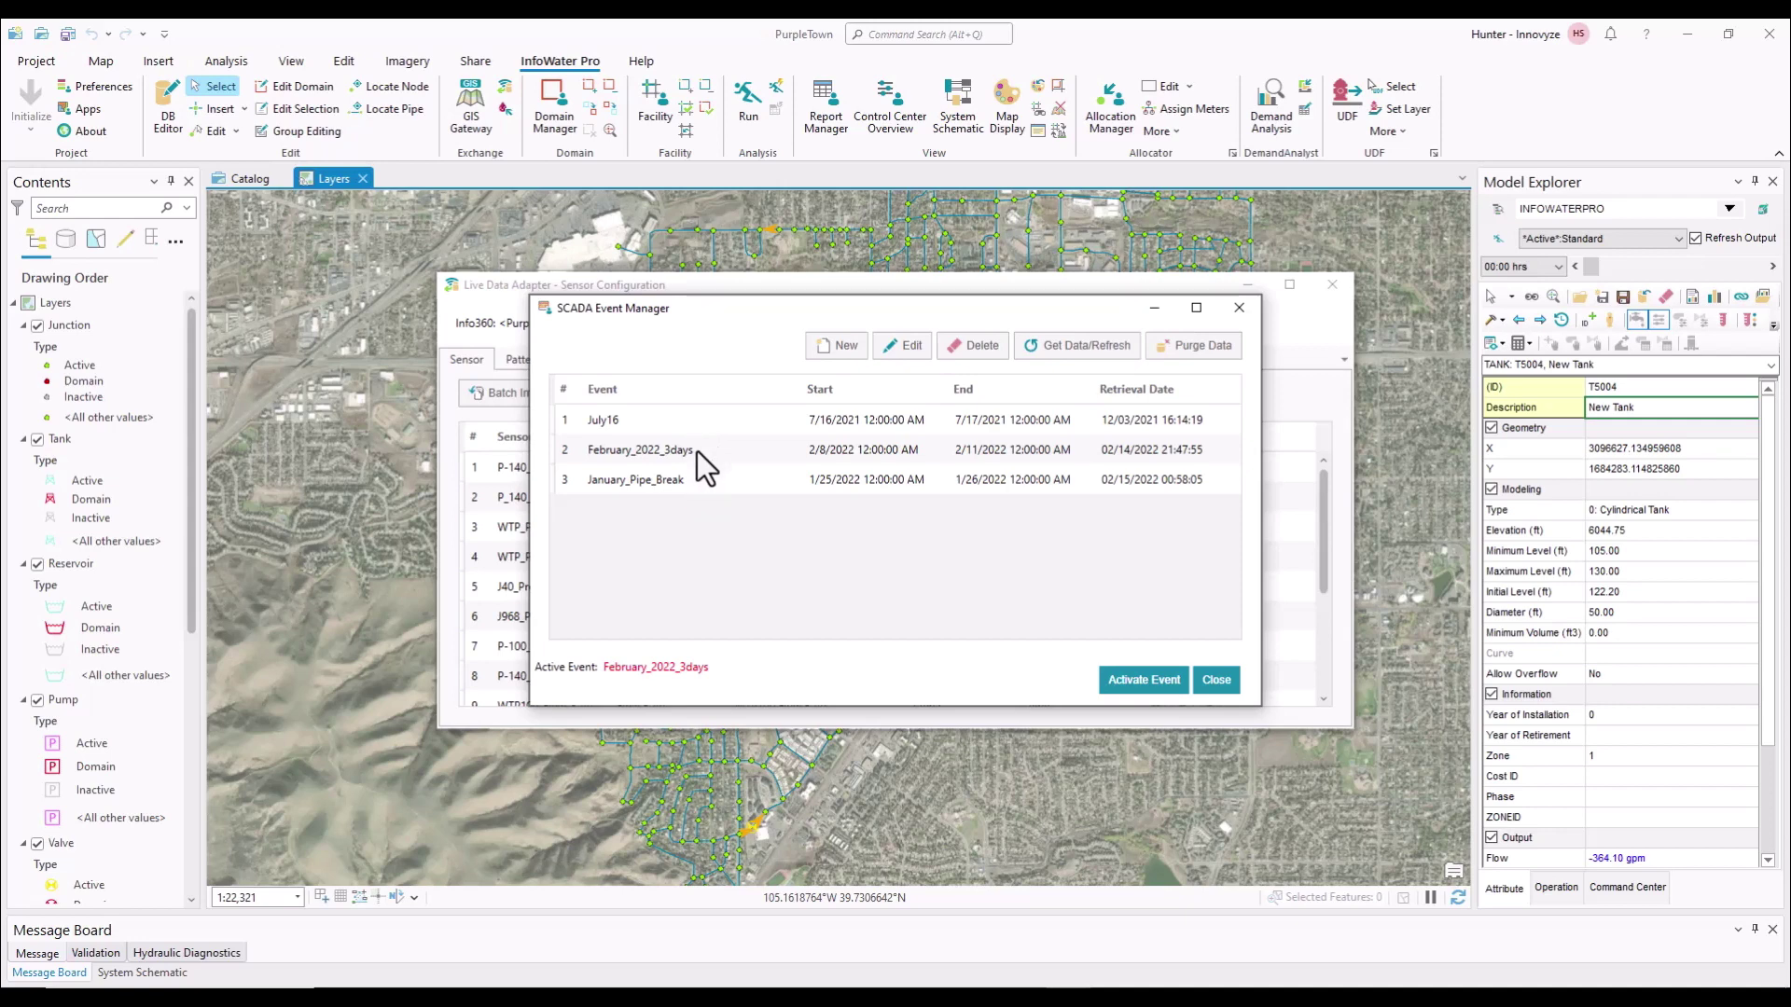
{"action": "left_click", "coordinate": [836, 350]}
{"action": "left_click", "coordinate": [836, 347]}
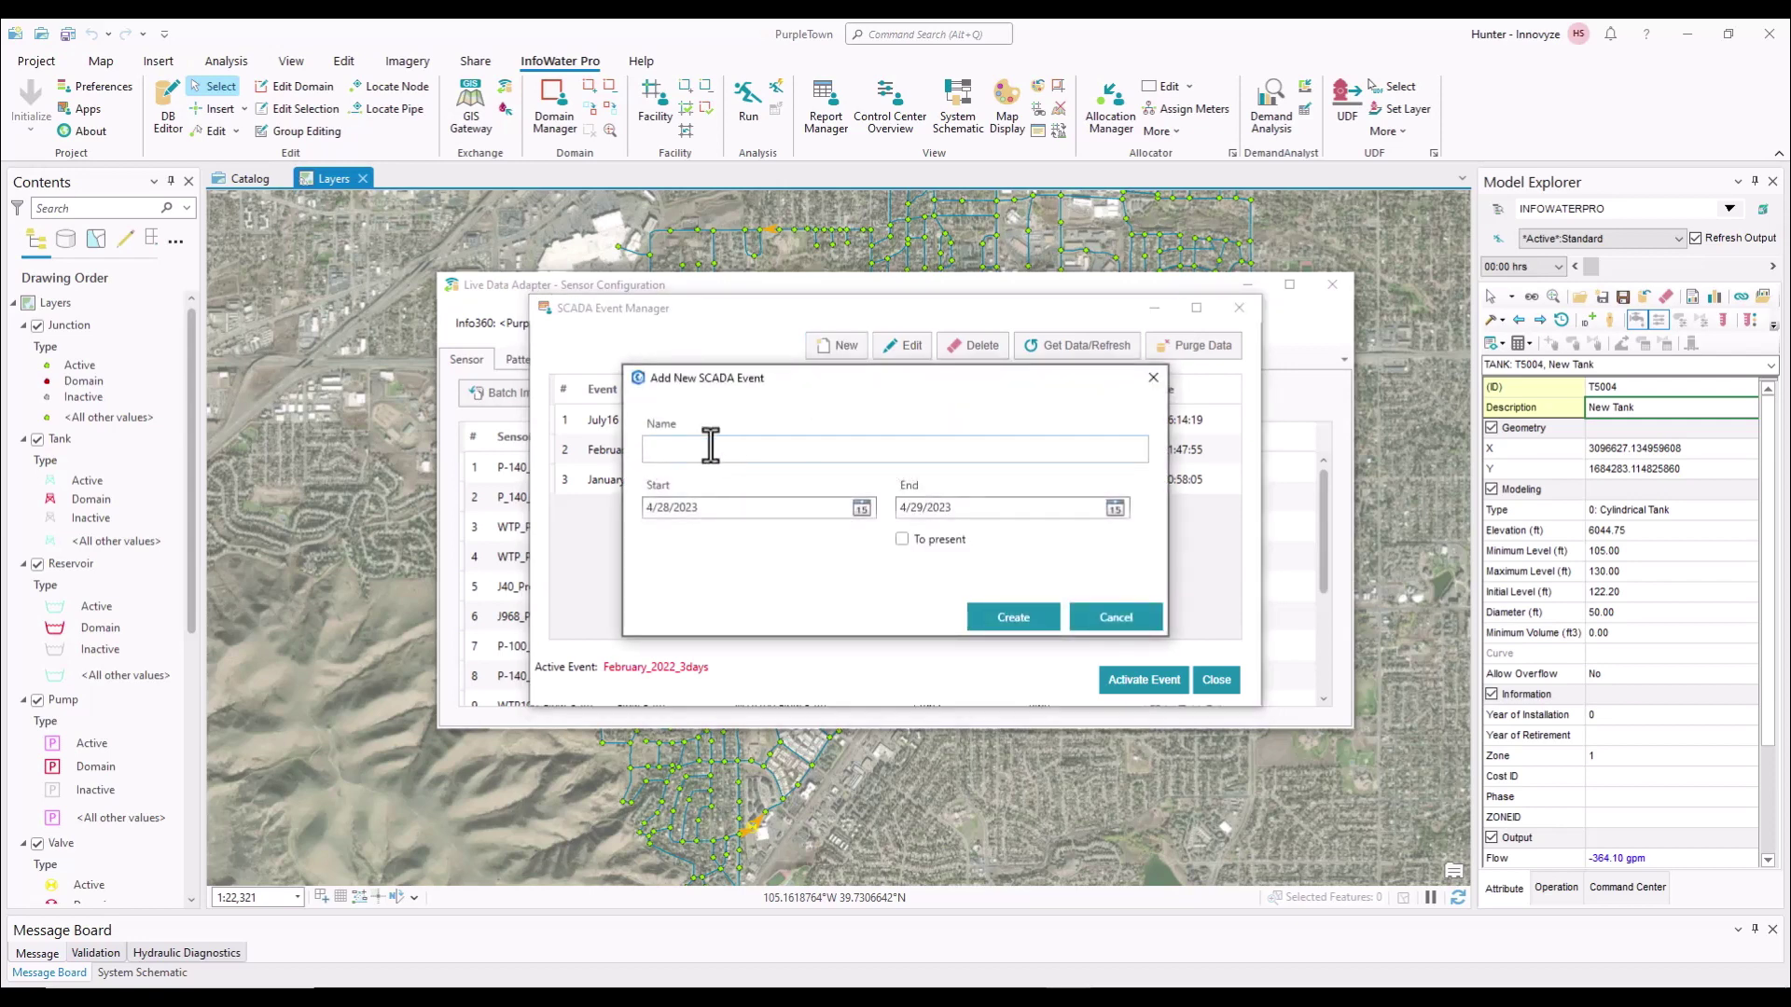
{"action": "left_click", "coordinate": [1152, 378]}
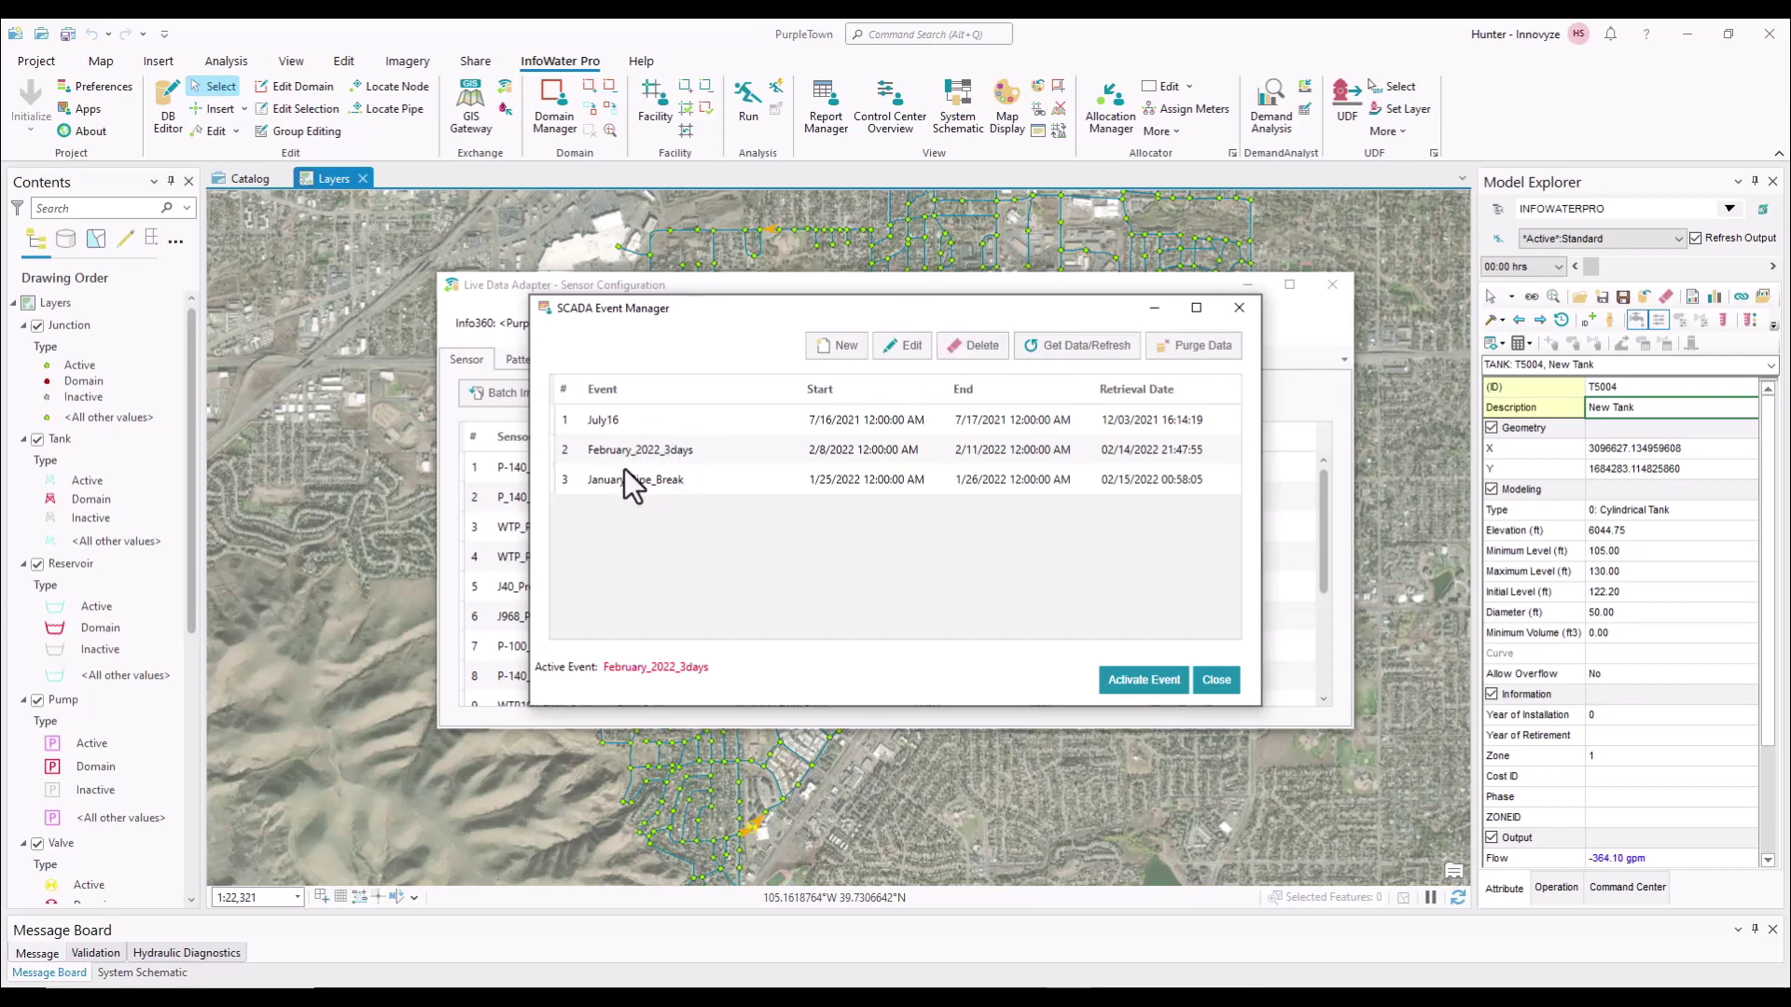
{"action": "left_click", "coordinate": [701, 451]}
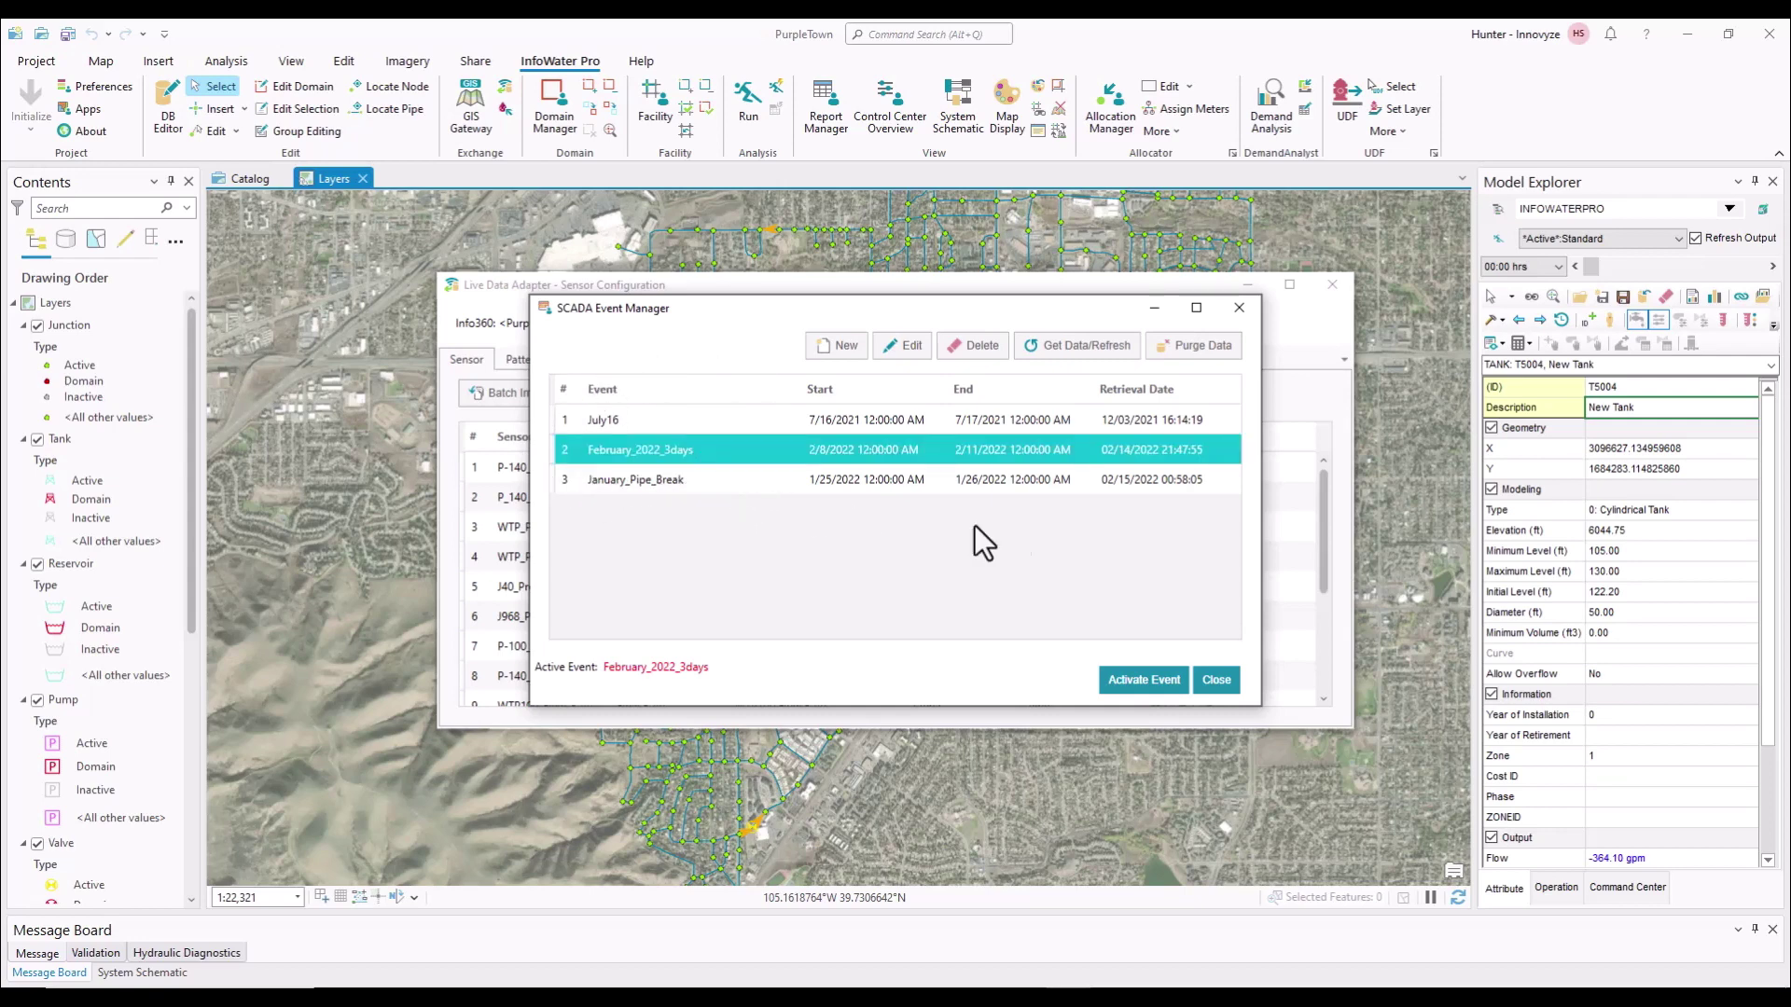
{"action": "left_click", "coordinate": [1215, 682]}
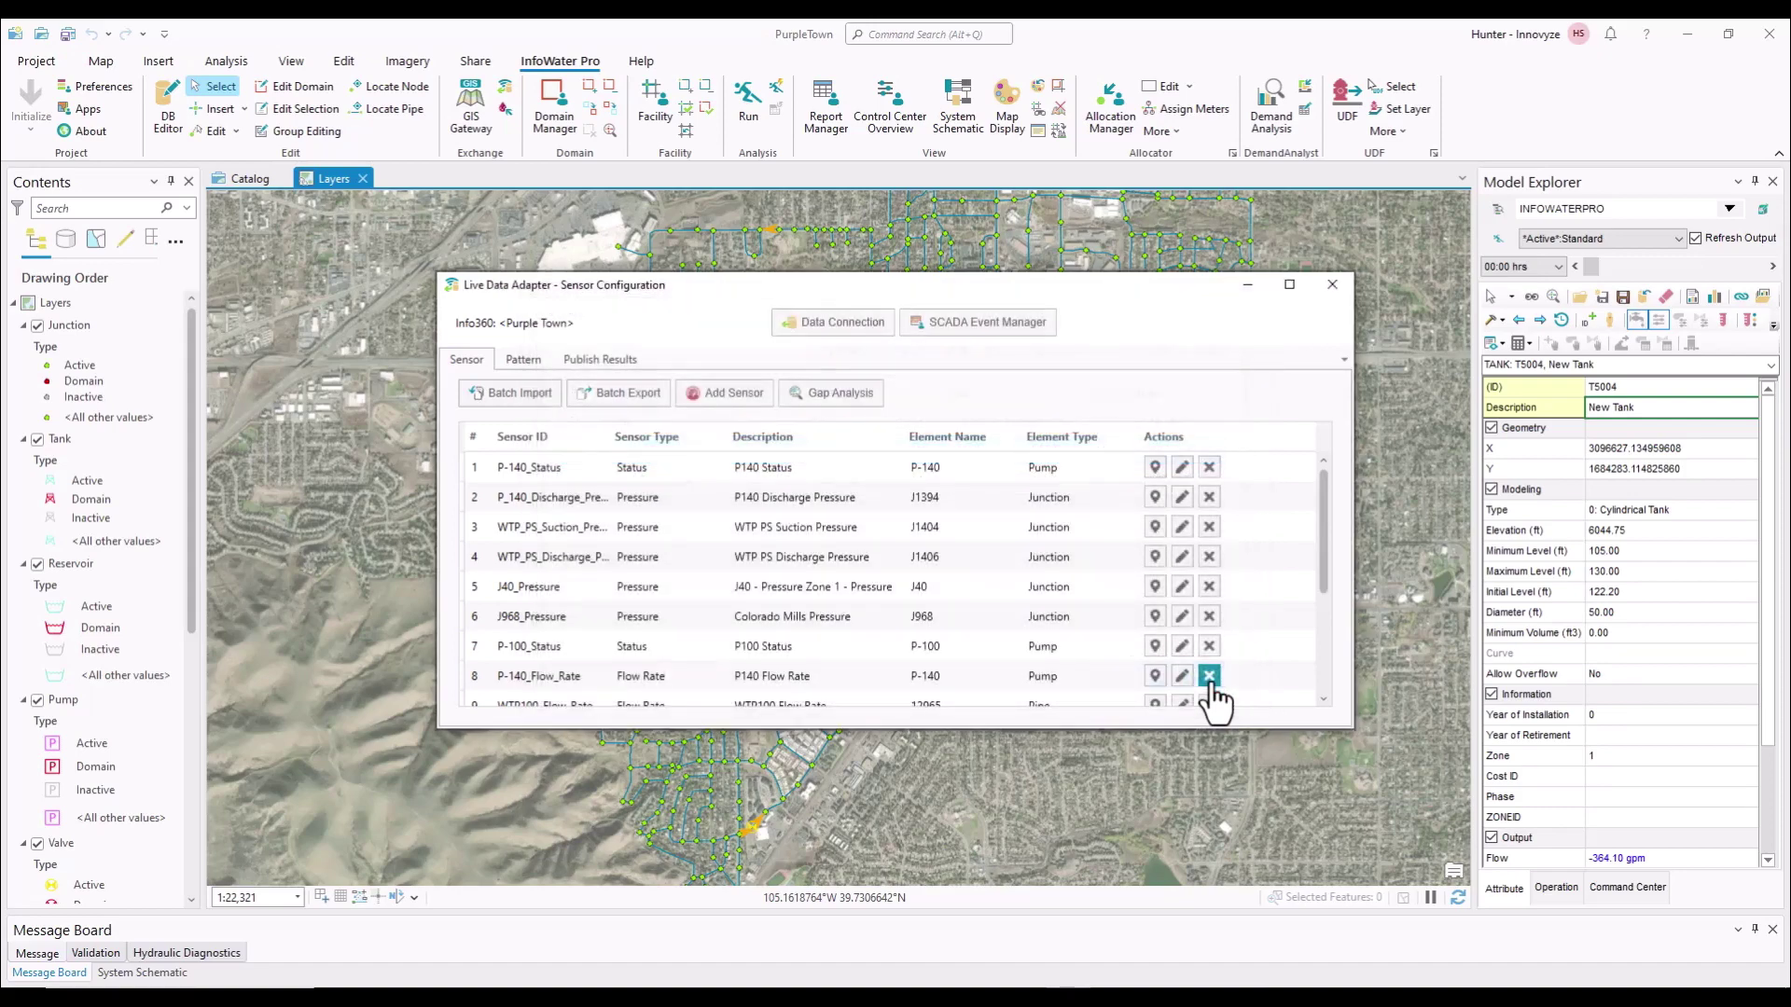
Close the sensor configuration and rerun the *Active*:SCADA simulation from Run Manager
{"action": "left_click", "coordinate": [1341, 287]}
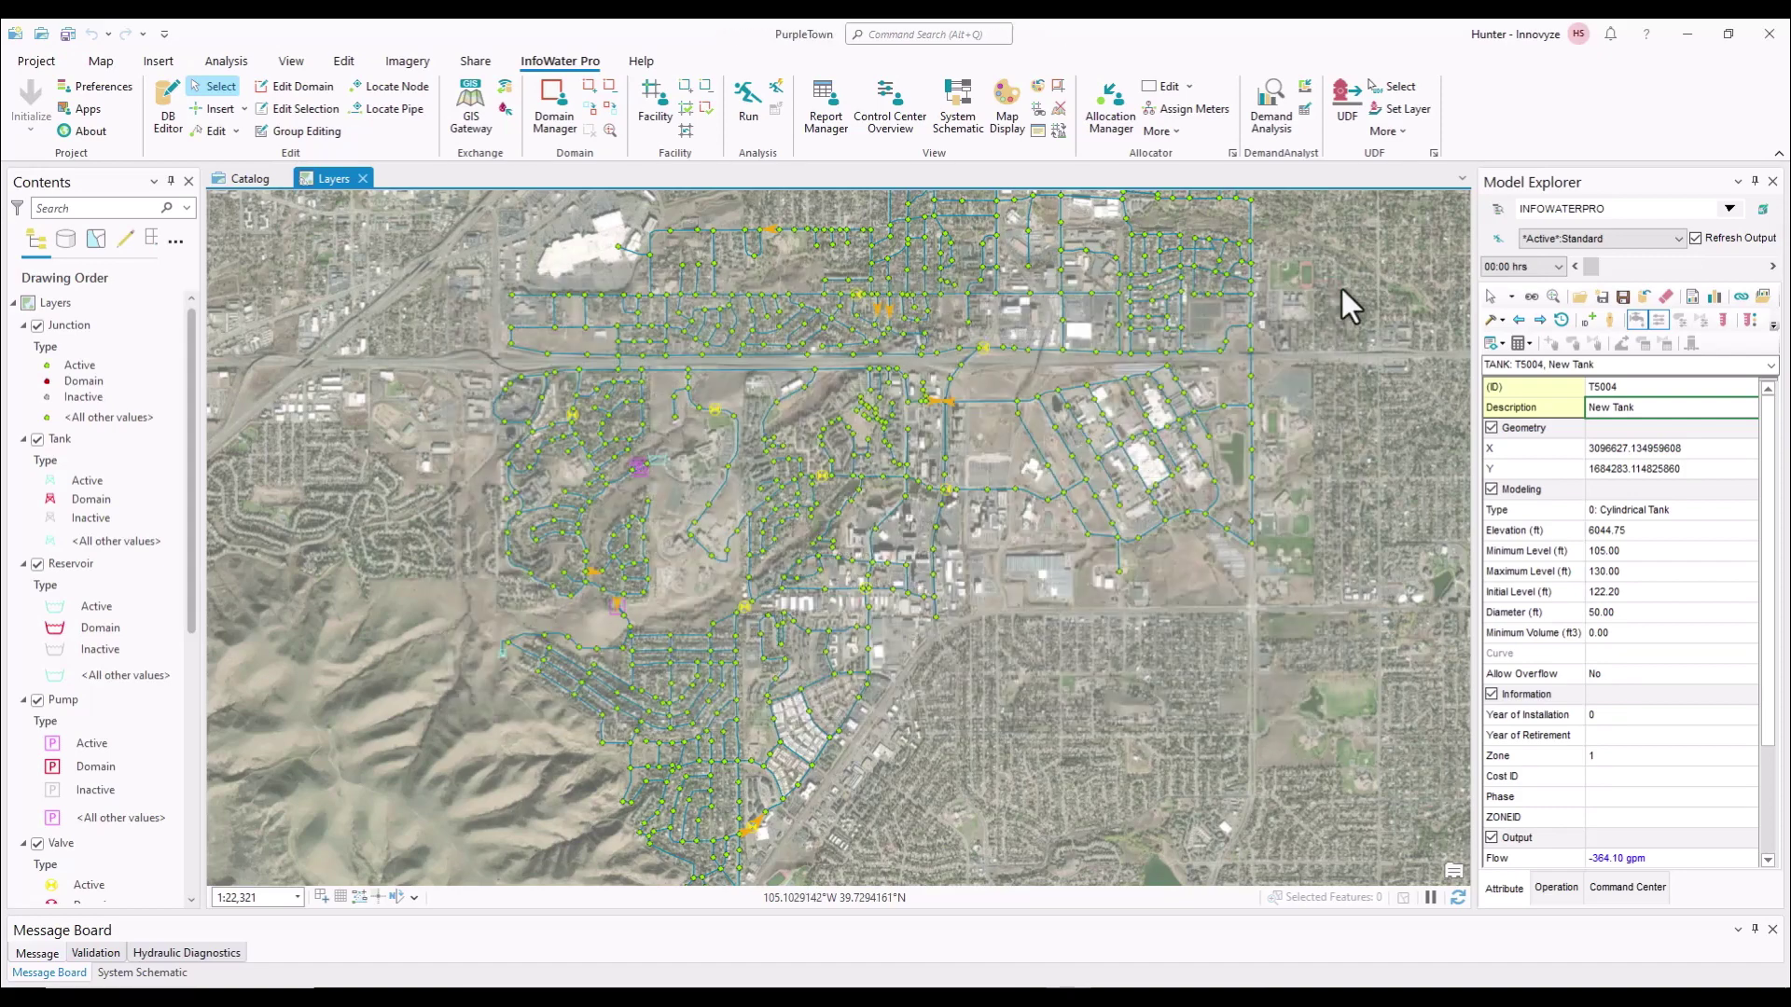
{"action": "left_click", "coordinate": [1497, 239]}
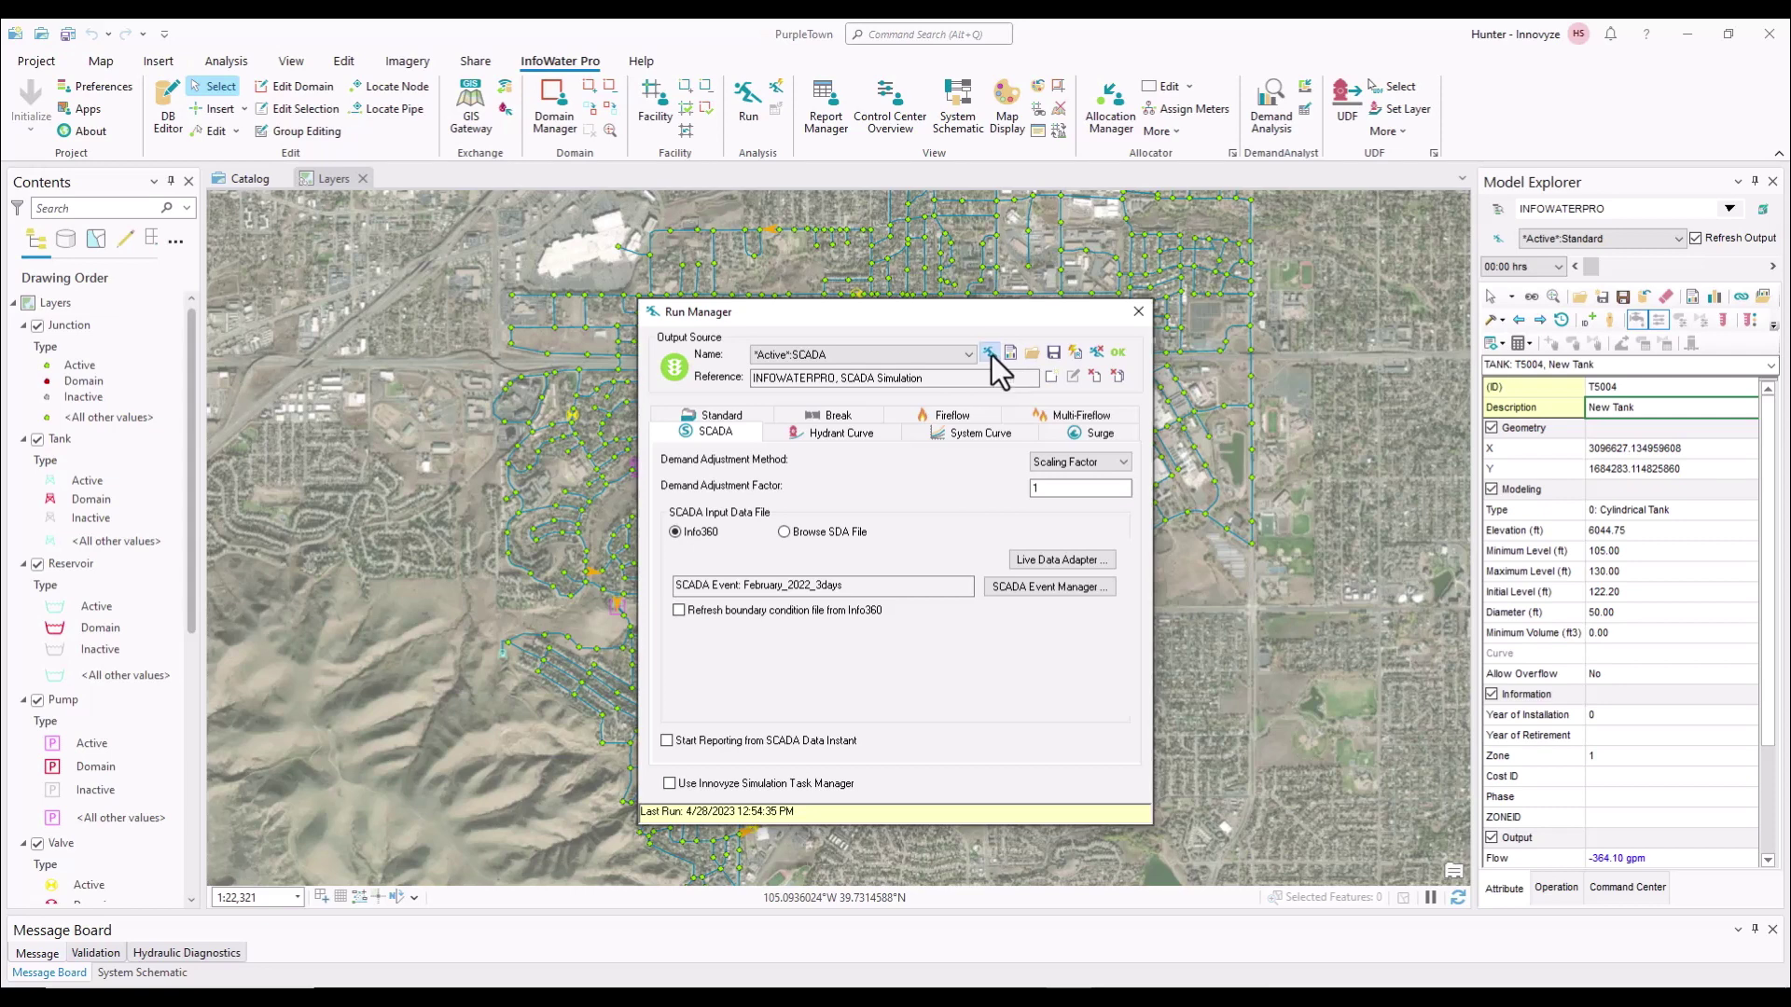
{"action": "left_click", "coordinate": [989, 353]}
{"action": "left_click", "coordinate": [1134, 315]}
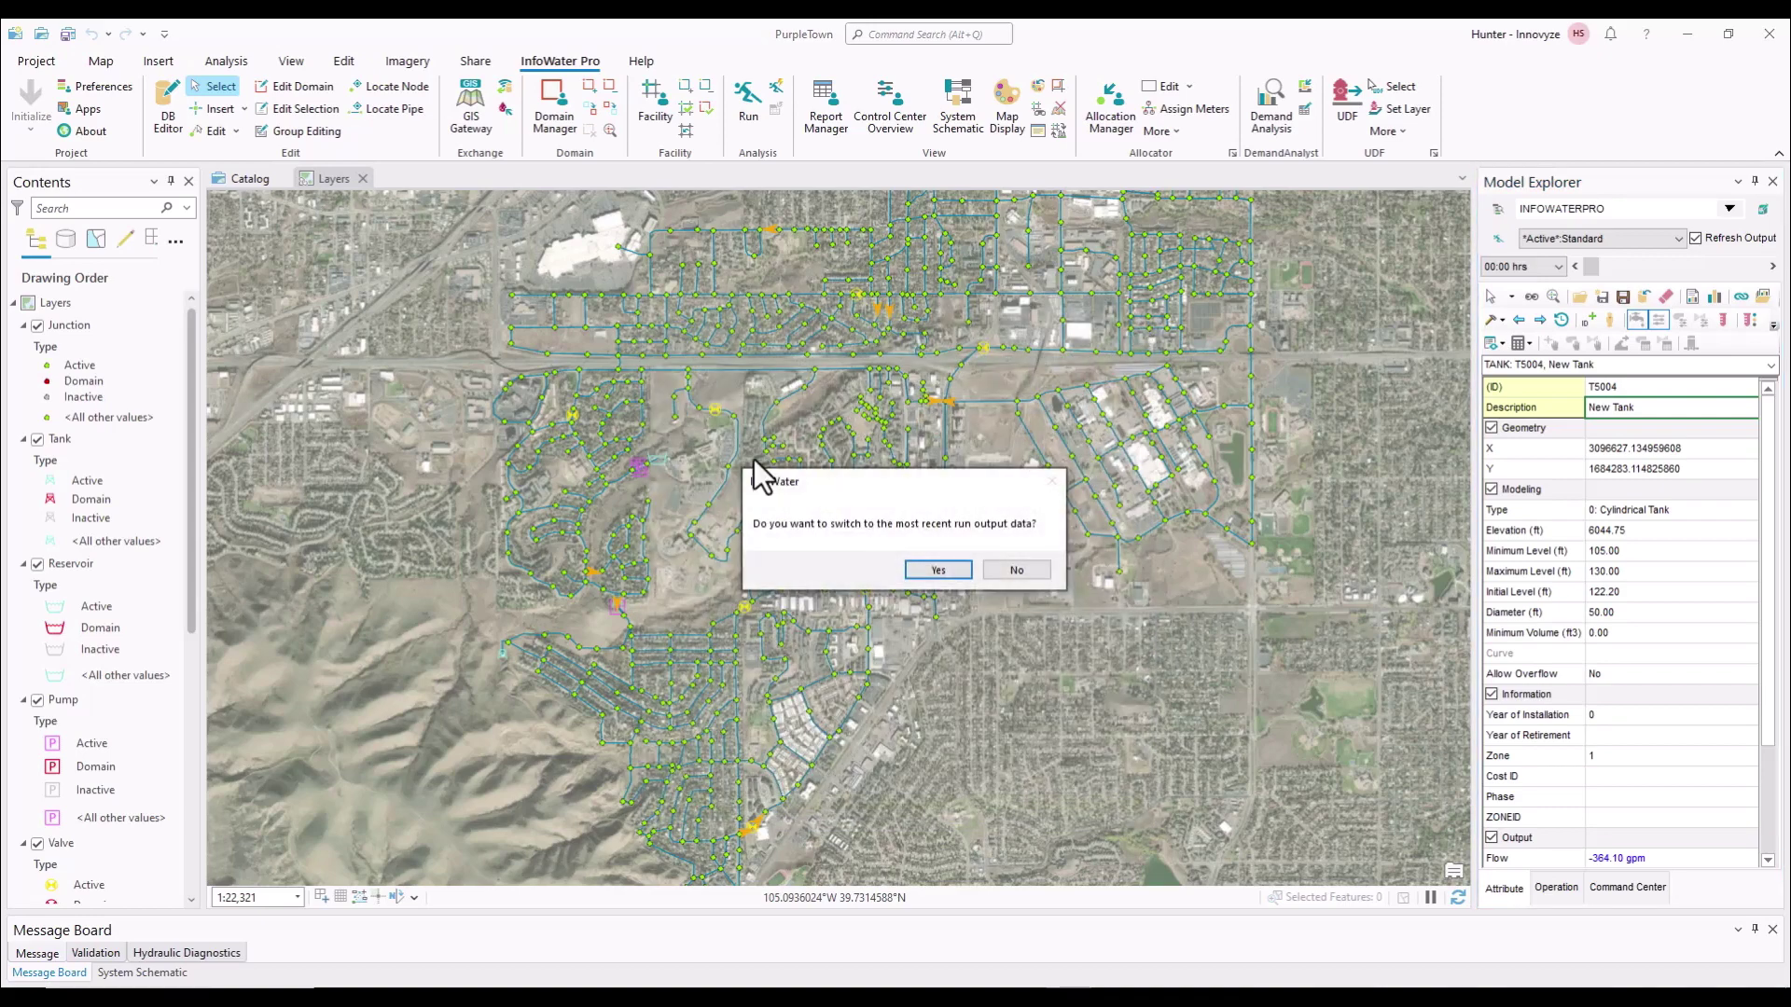
Load the latest run's output and open a results graph for tank T5004
{"action": "left_click", "coordinate": [937, 570]}
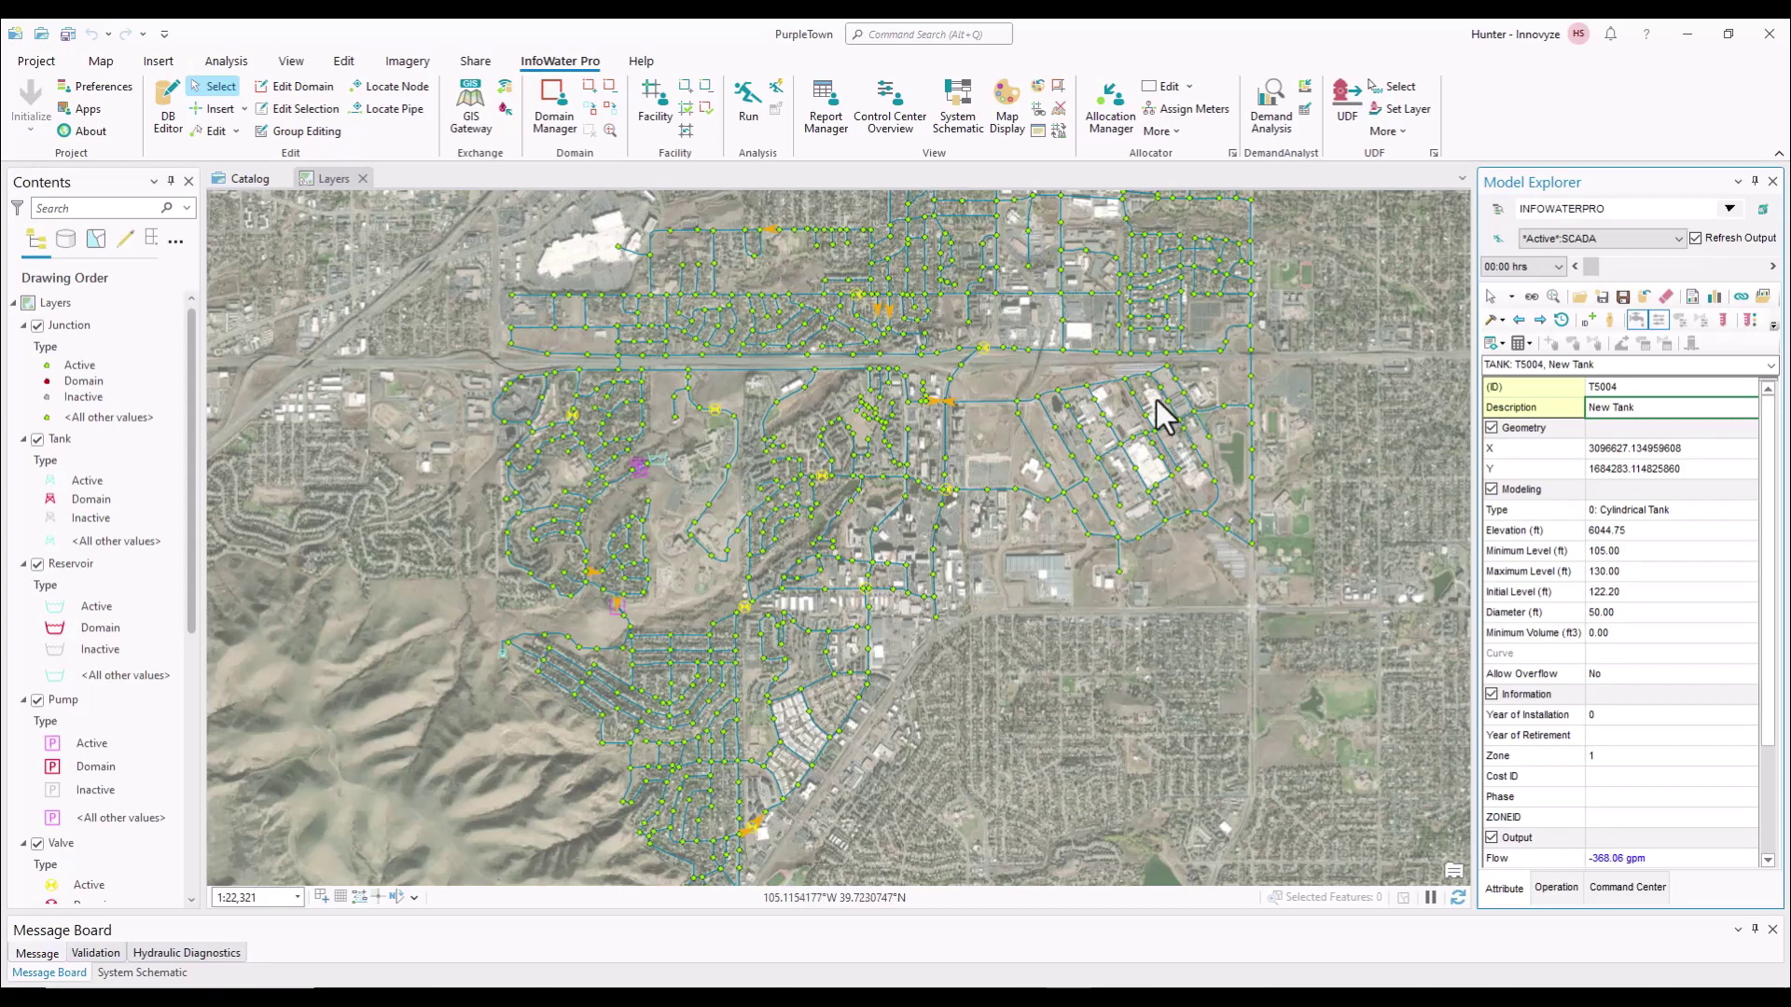
{"action": "scroll", "coordinate": [614, 607], "scroll_direction": "up", "scroll_amount": 4}
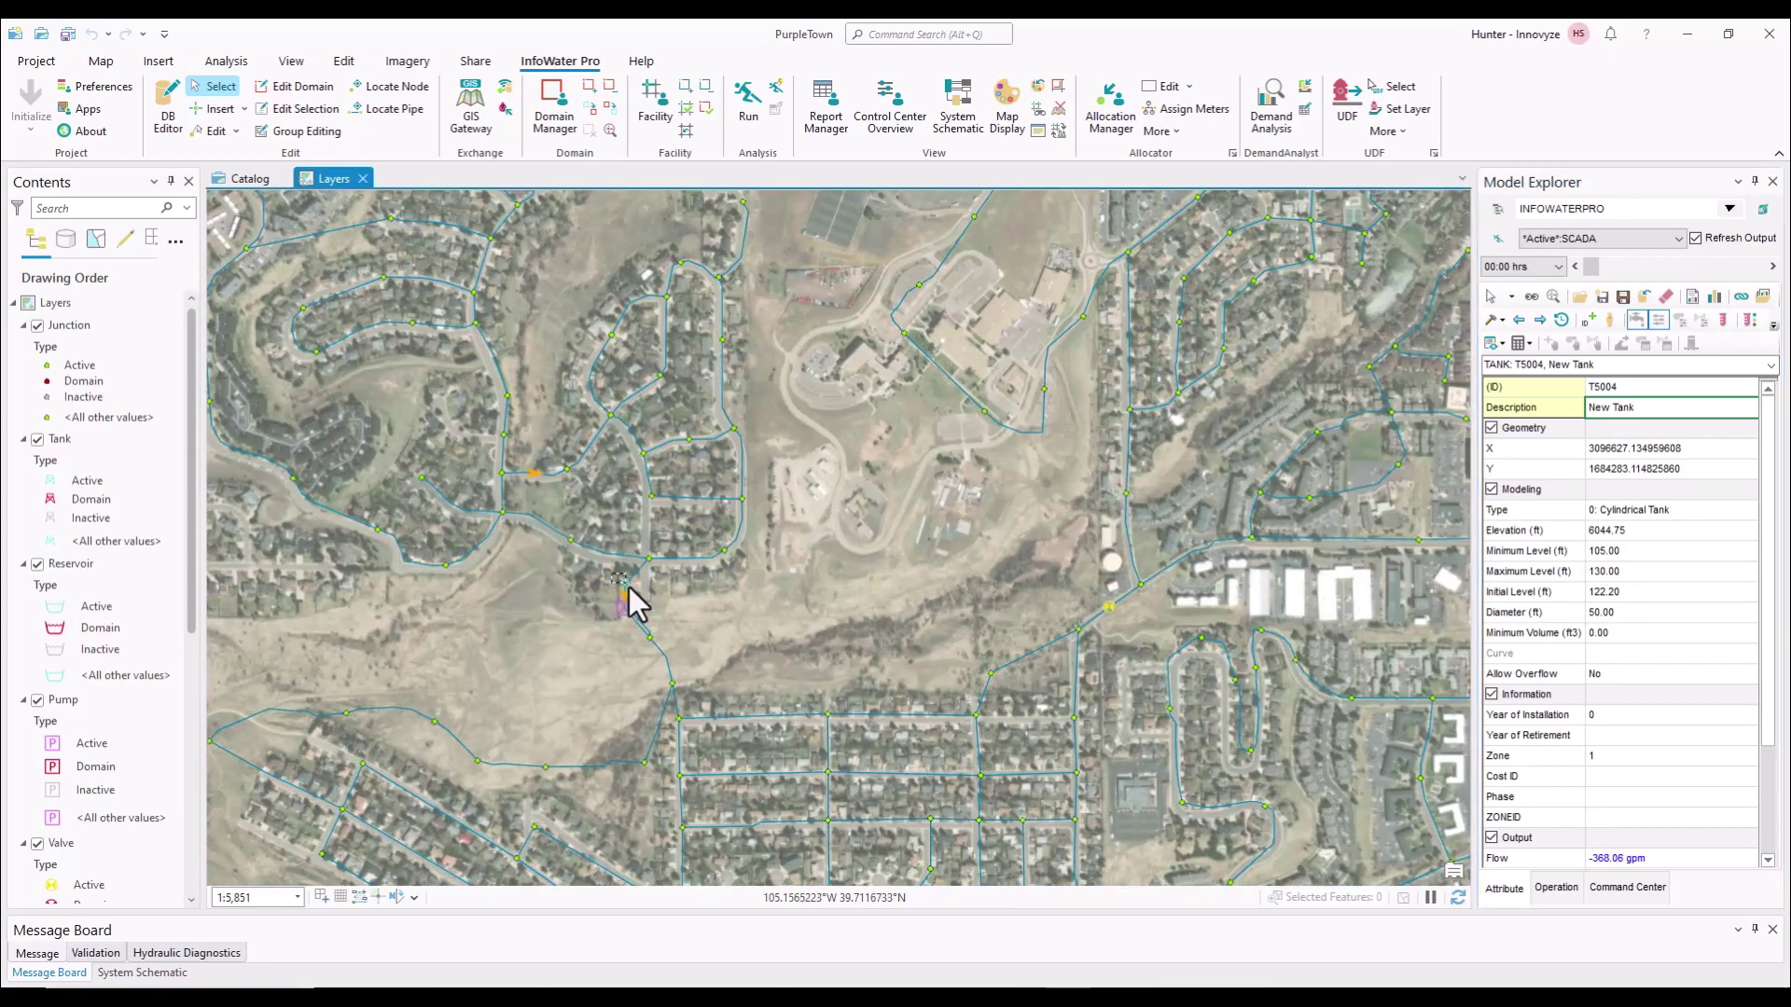
{"action": "left_click", "coordinate": [623, 590]}
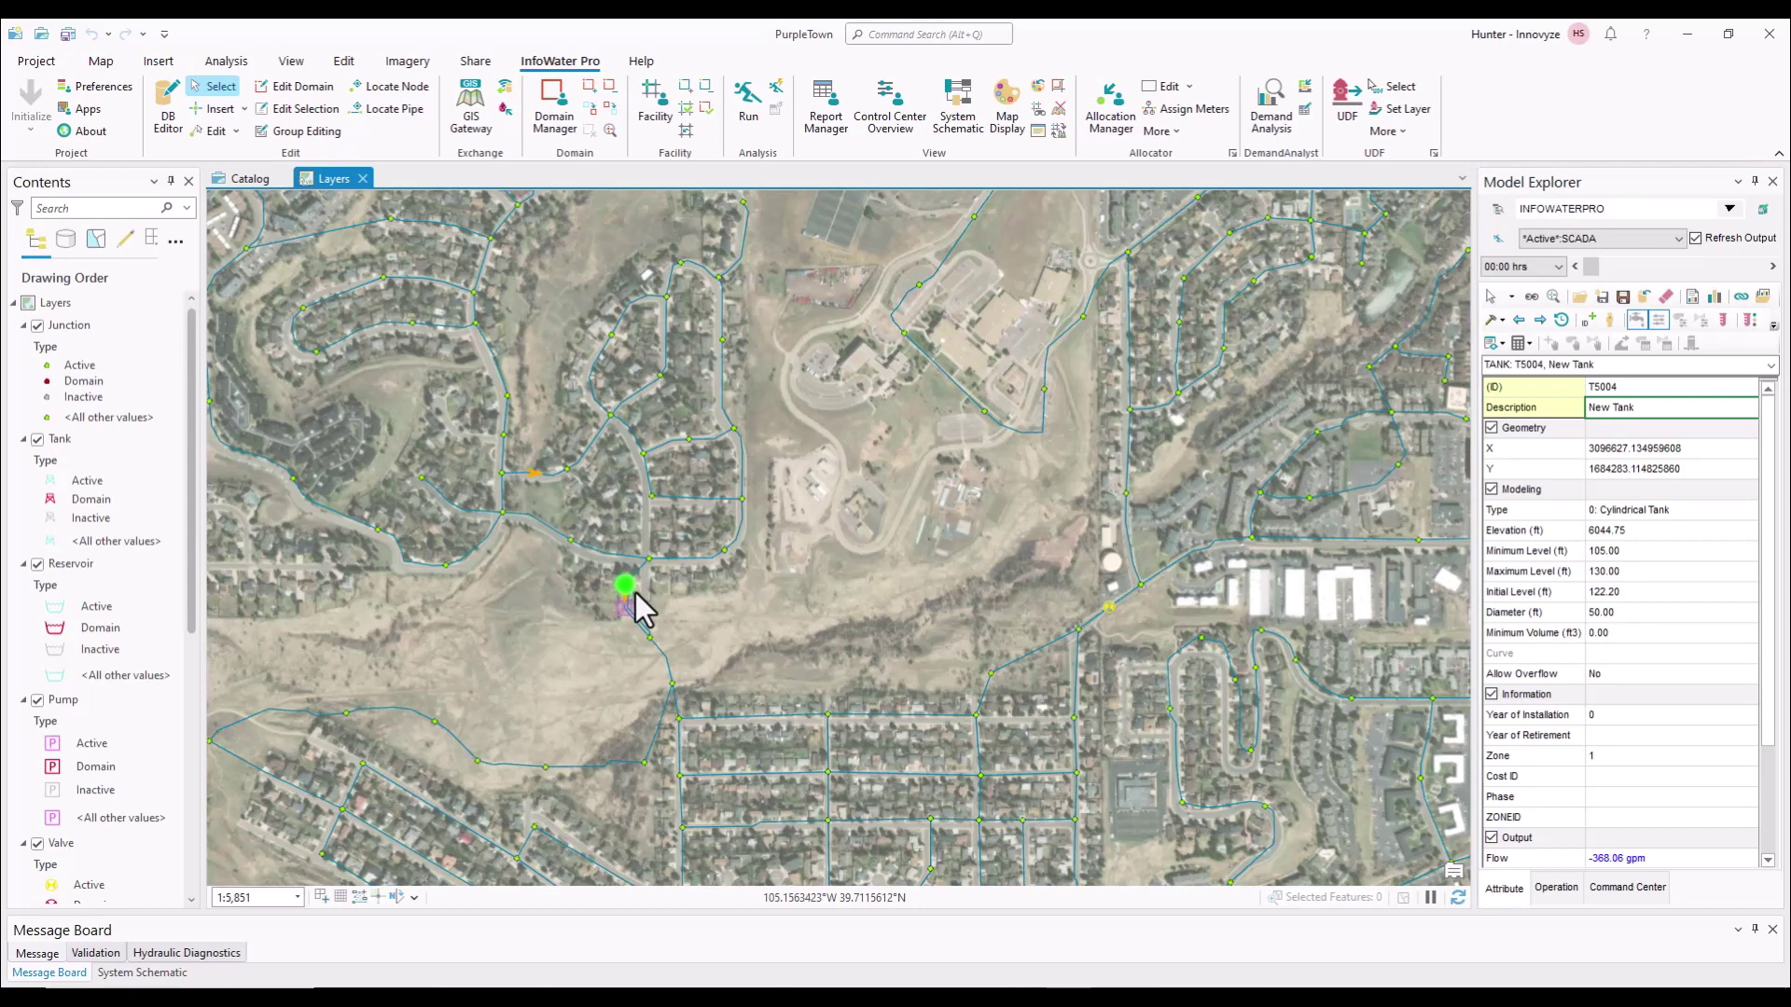
{"action": "left_click", "coordinate": [1714, 297]}
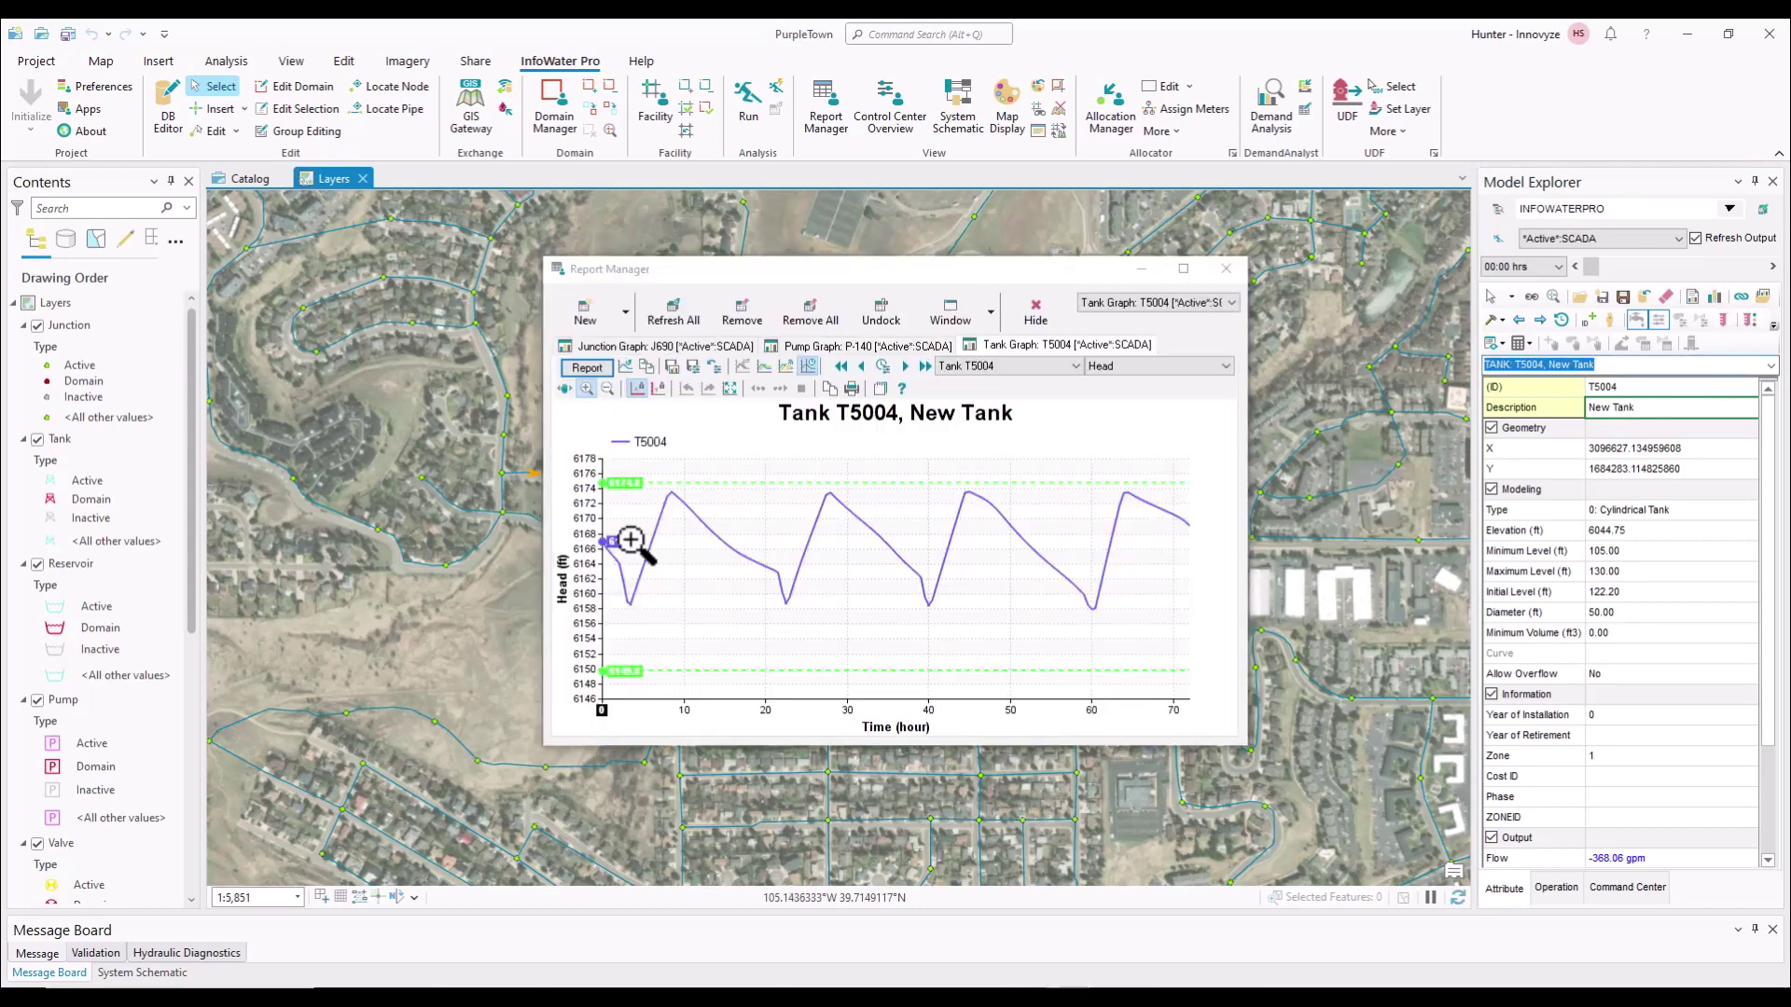
Switch the Report Manager plot for T5004 to % Volume
{"action": "mouse_move", "coordinate": [603, 539]}
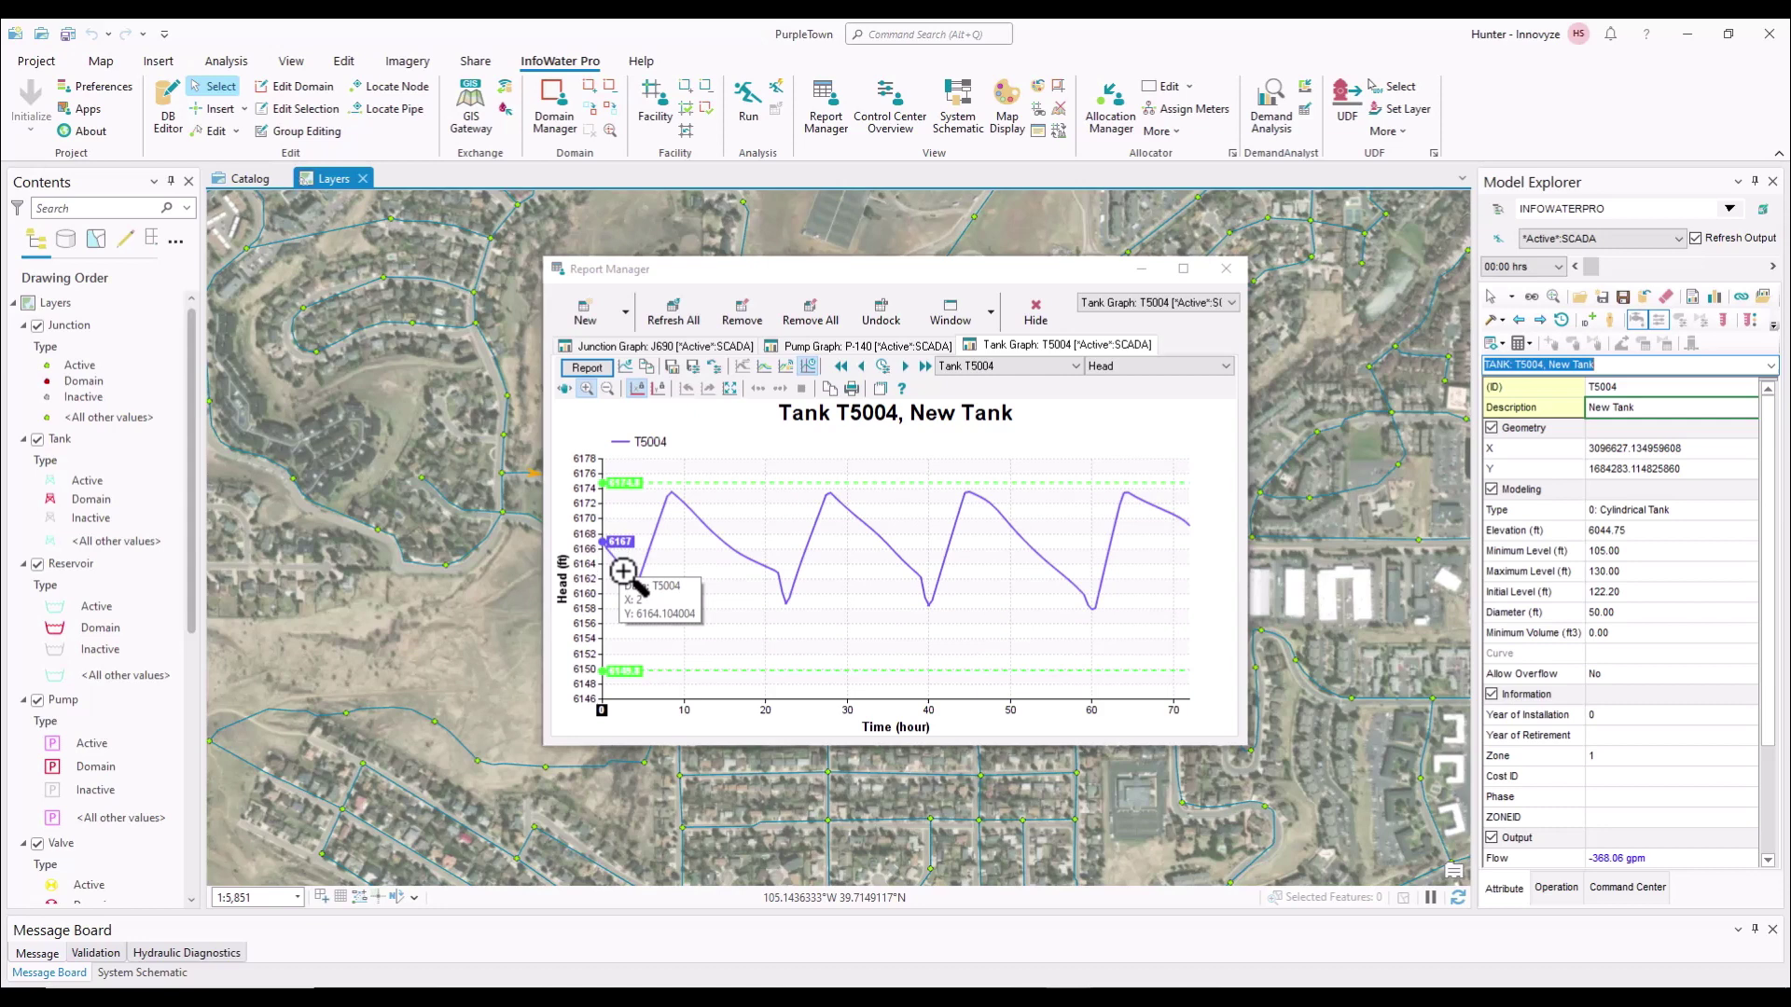
{"action": "mouse_move", "coordinate": [690, 510]}
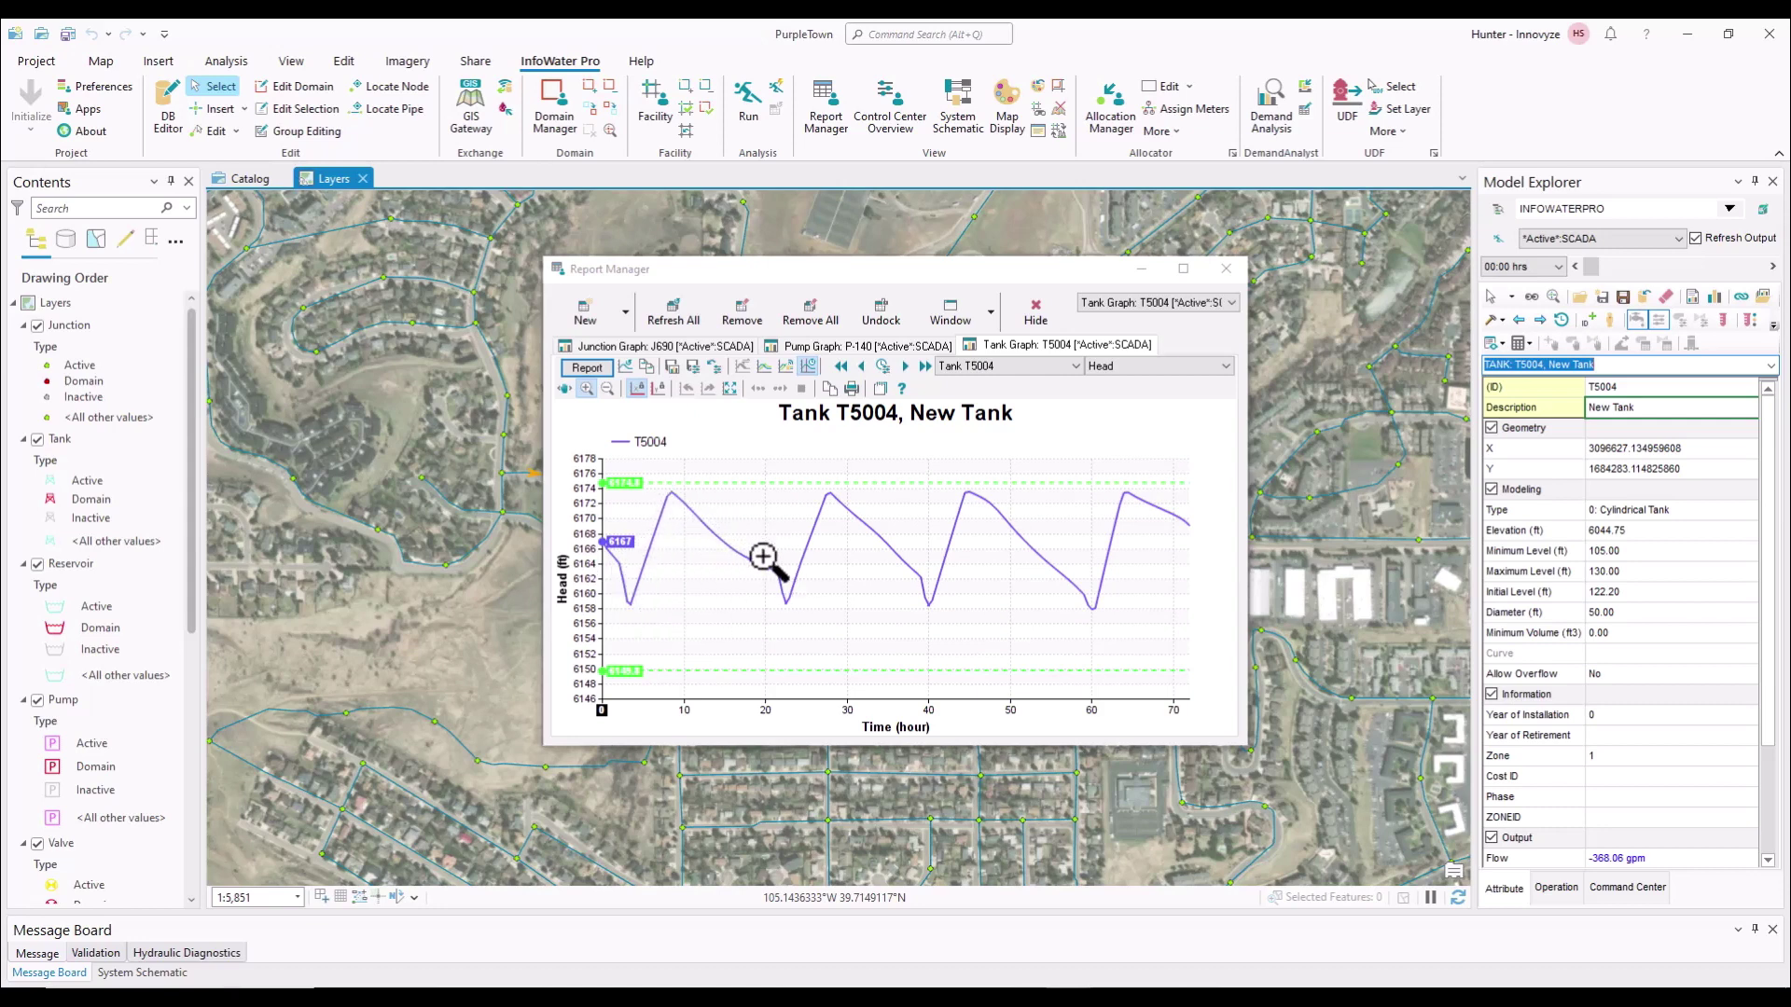
{"action": "left_click", "coordinate": [1211, 367]}
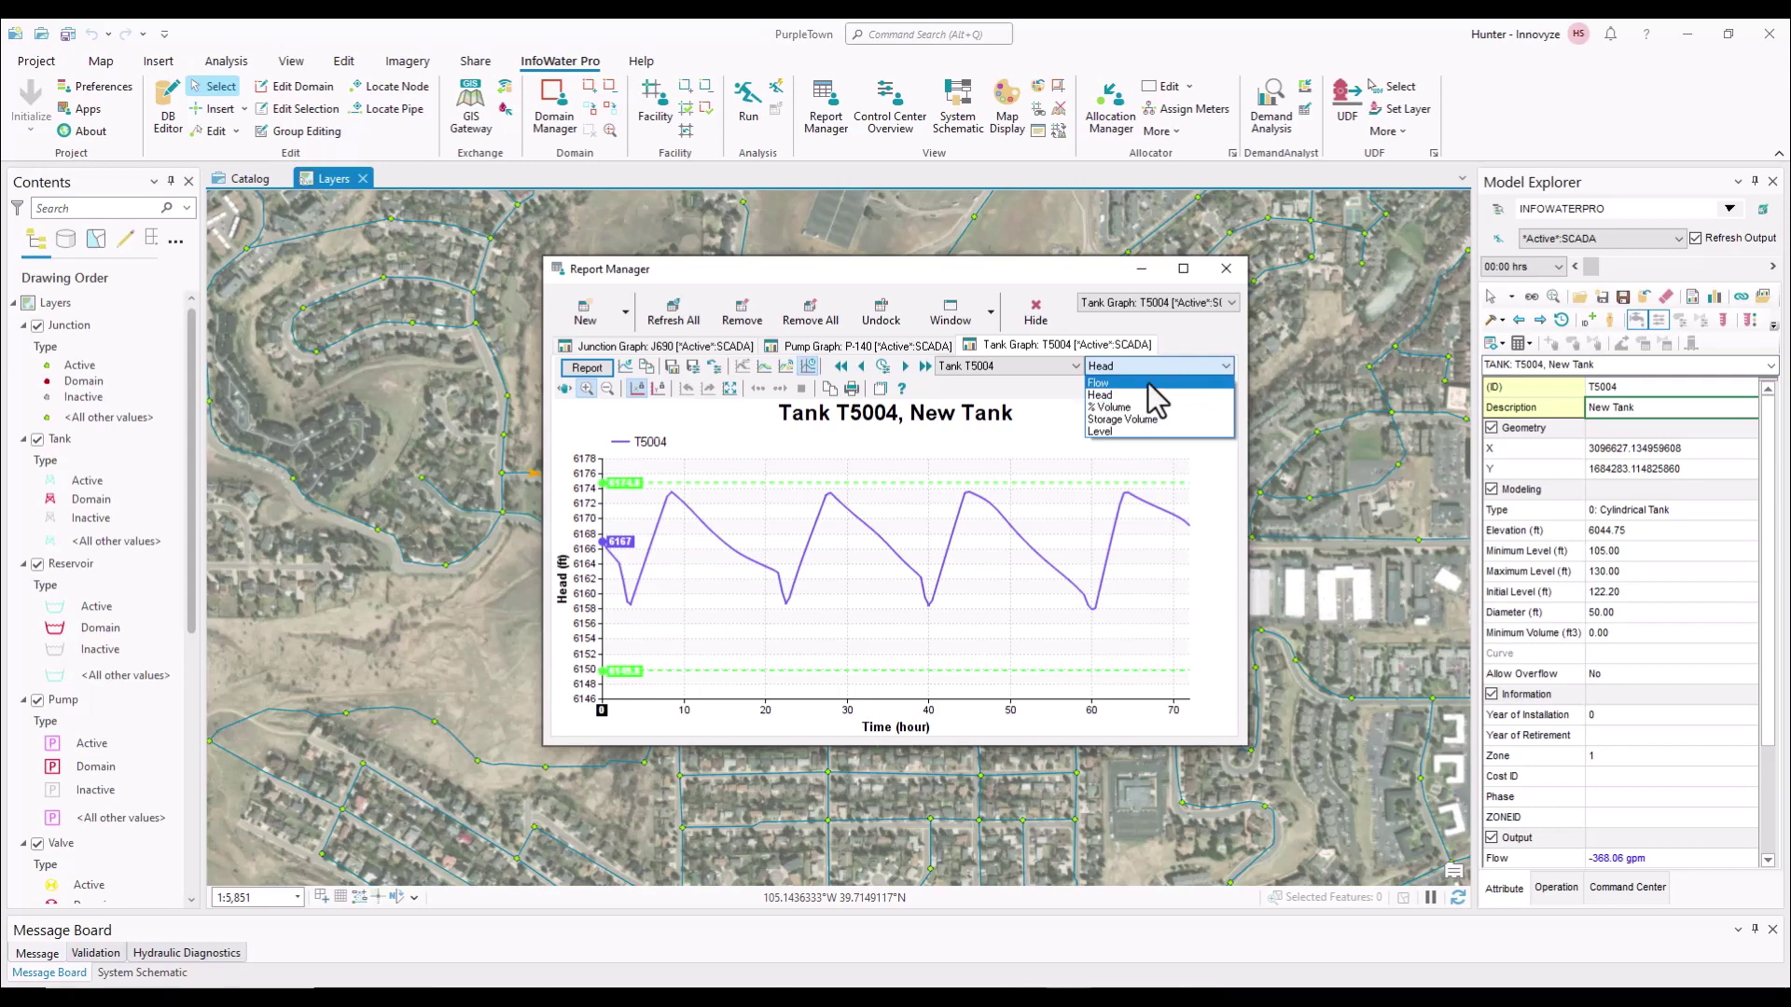
{"action": "left_click", "coordinate": [1149, 384]}
{"action": "left_click", "coordinate": [1156, 368]}
{"action": "left_click", "coordinate": [1124, 407]}
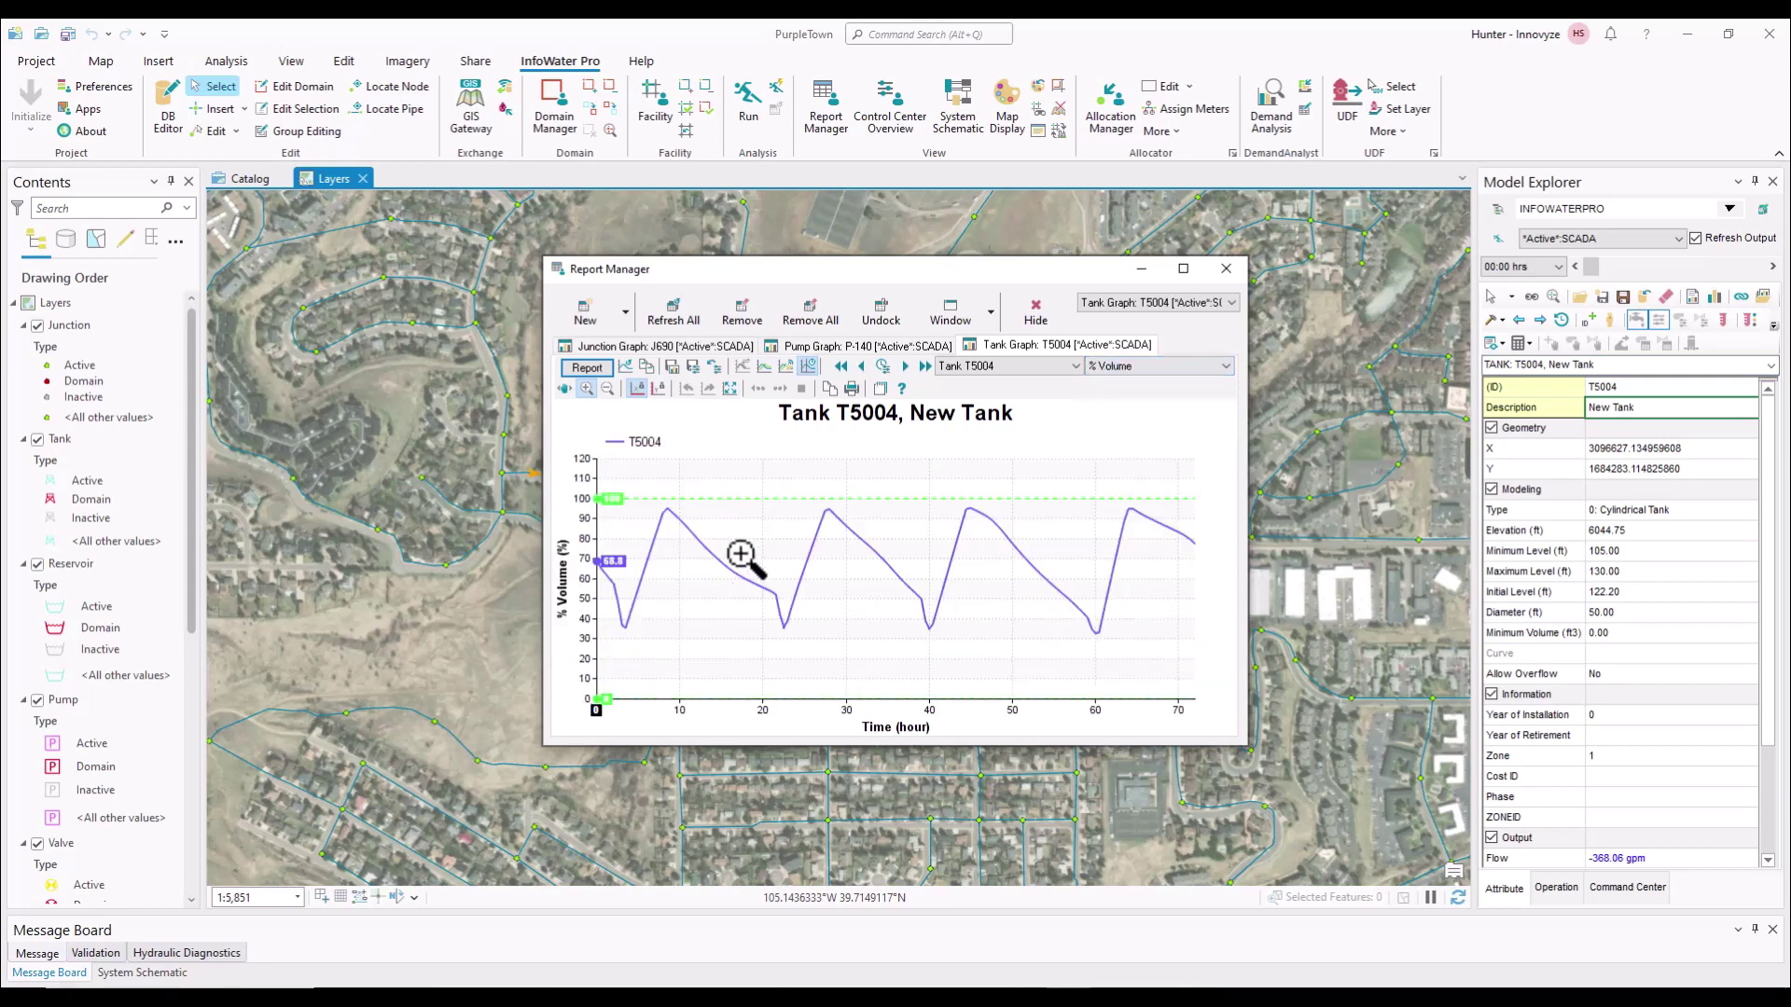
Close the T5004 Report Manager graph and zoom out to 1:22,321
{"action": "left_click", "coordinate": [1228, 269]}
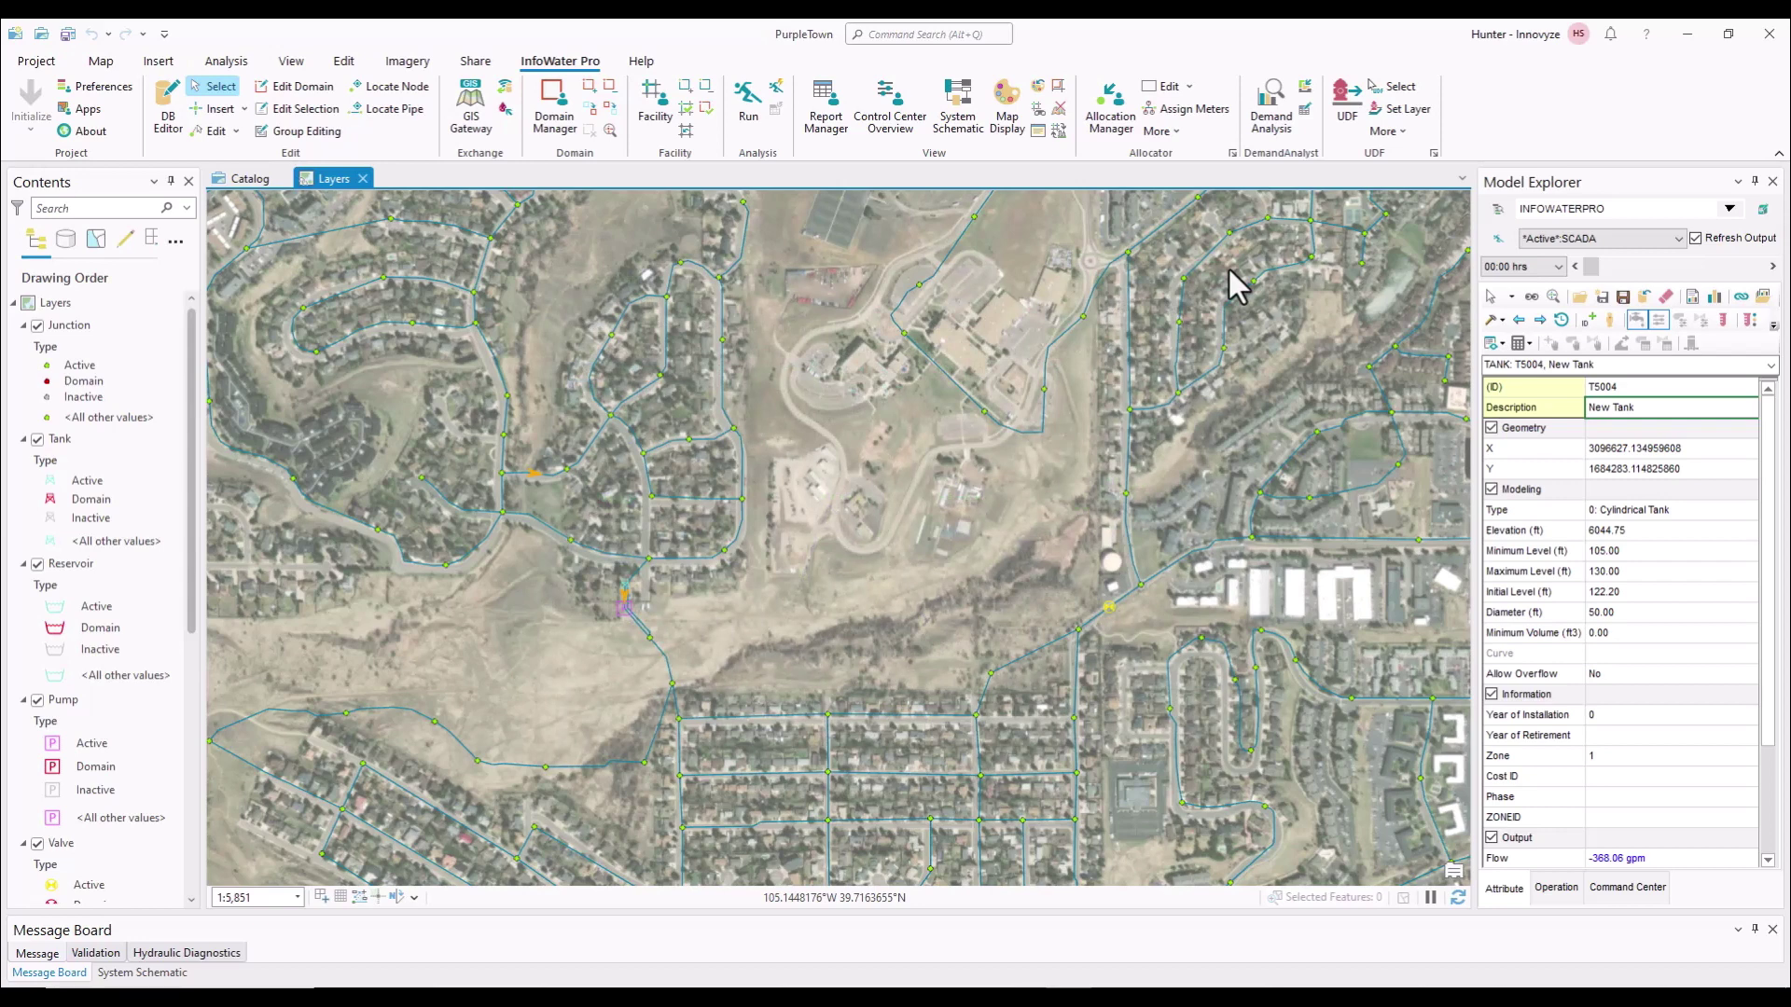
{"action": "scroll", "coordinate": [1237, 285], "scroll_direction": "down", "scroll_amount": 5}
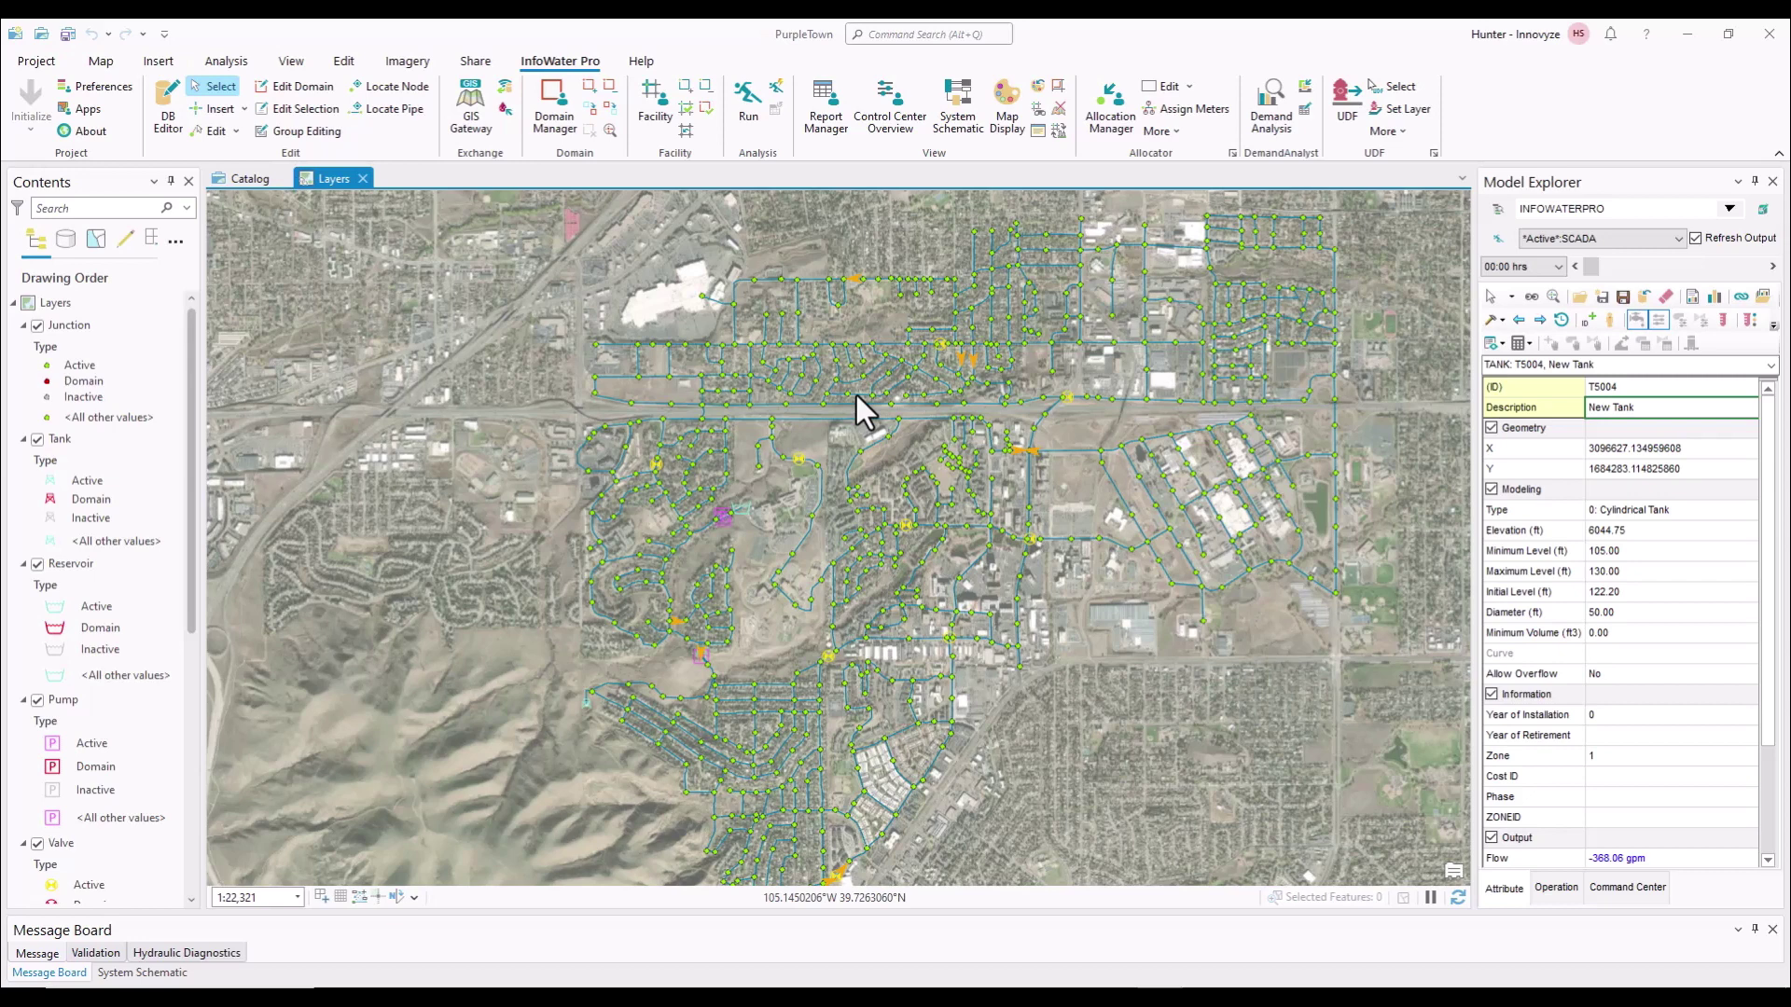
Reopen the Live Data Adapter and select the P-140_Status sensor row
{"action": "left_click", "coordinate": [506, 86]}
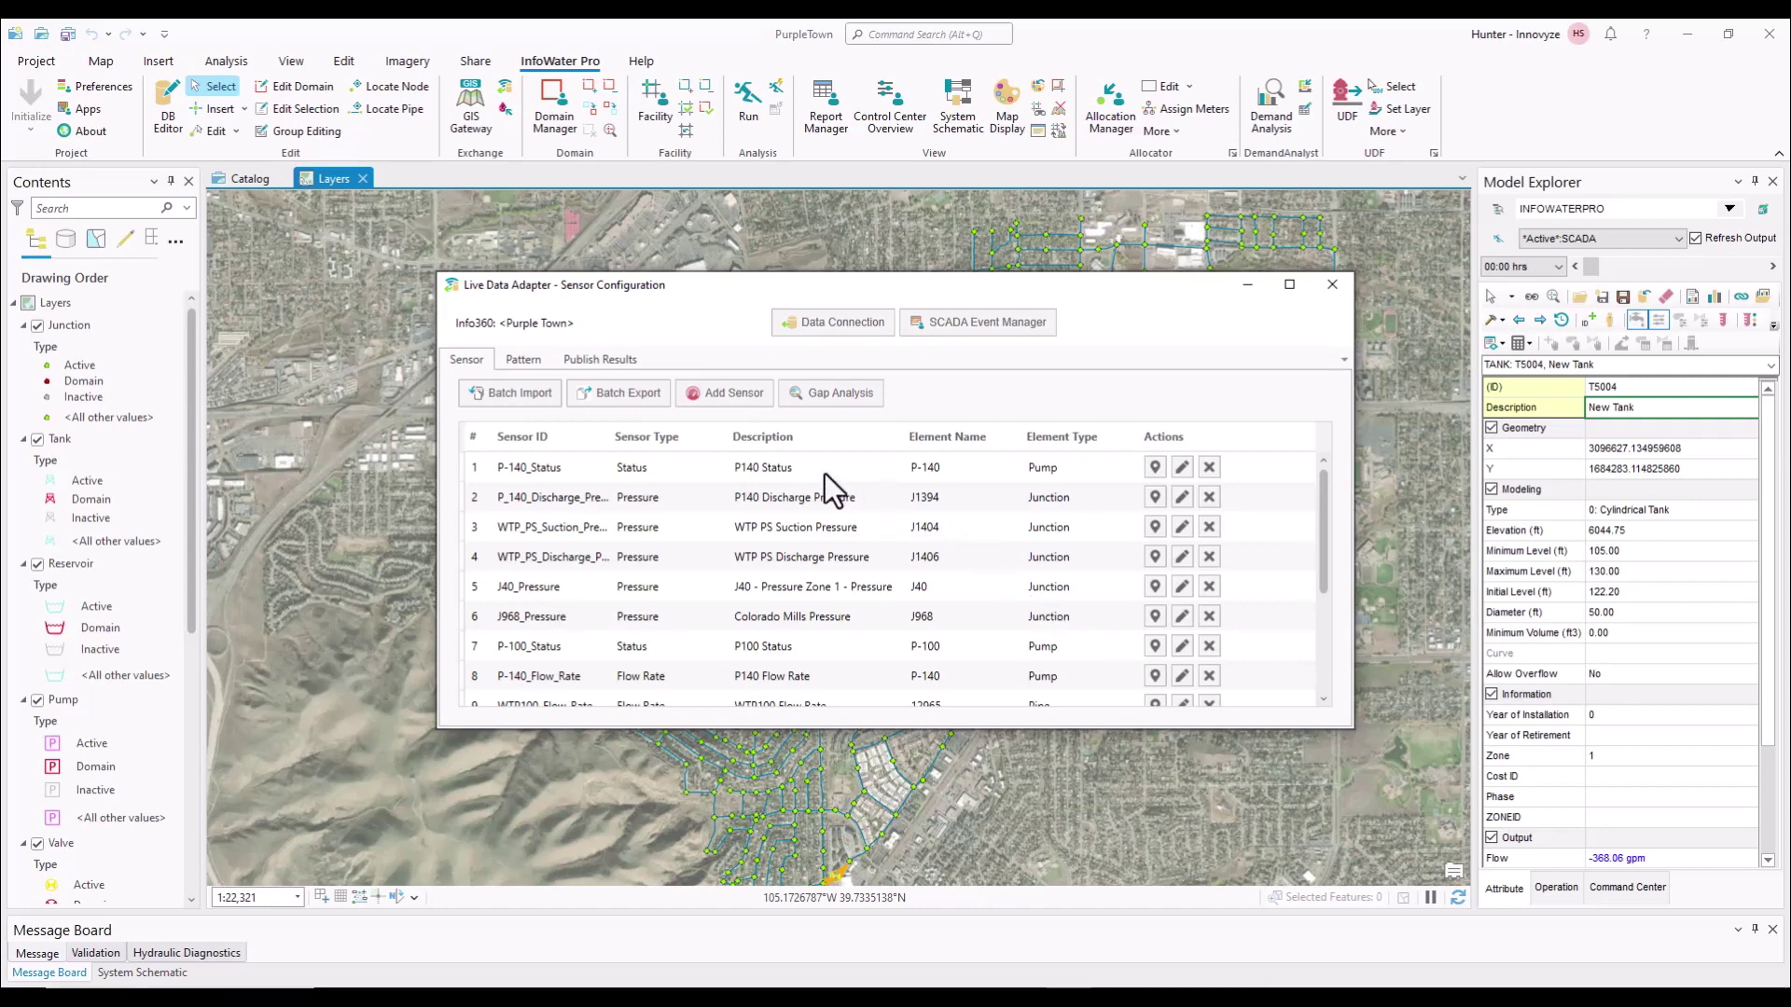
{"action": "left_click", "coordinate": [747, 474]}
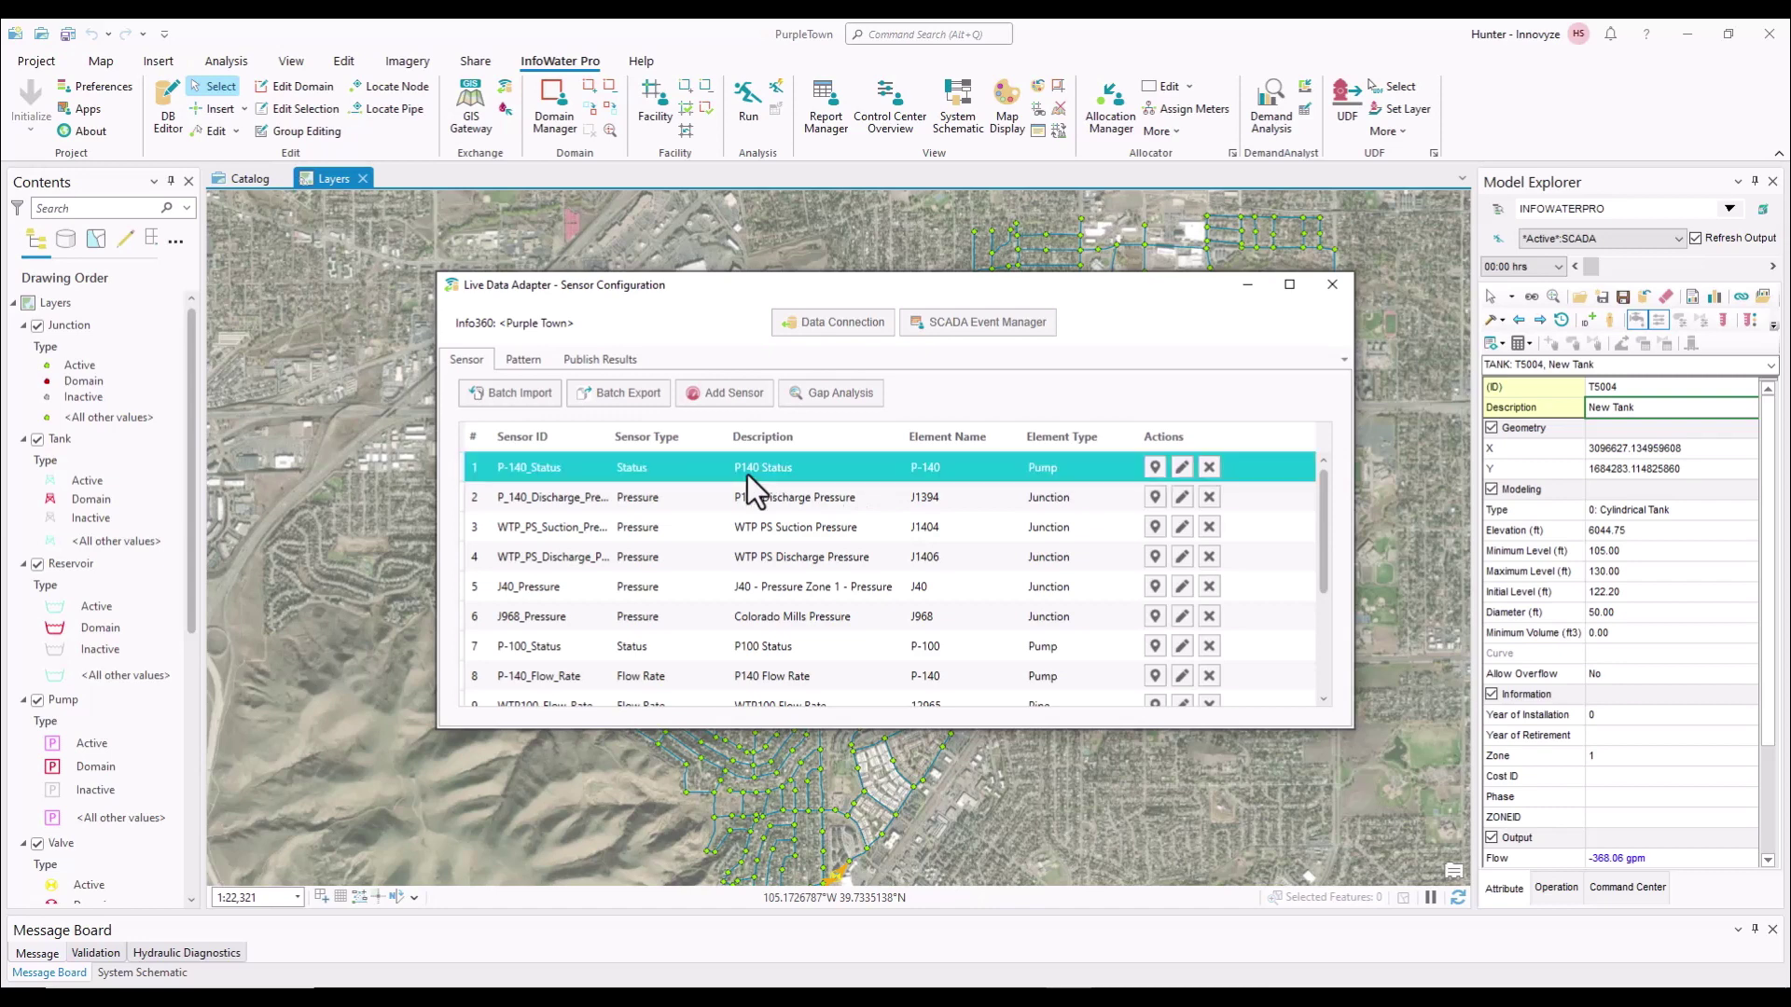
Set P-140_Status's model influence to Initial Condition, save it, and confirm the update
{"action": "left_click", "coordinate": [1182, 467]}
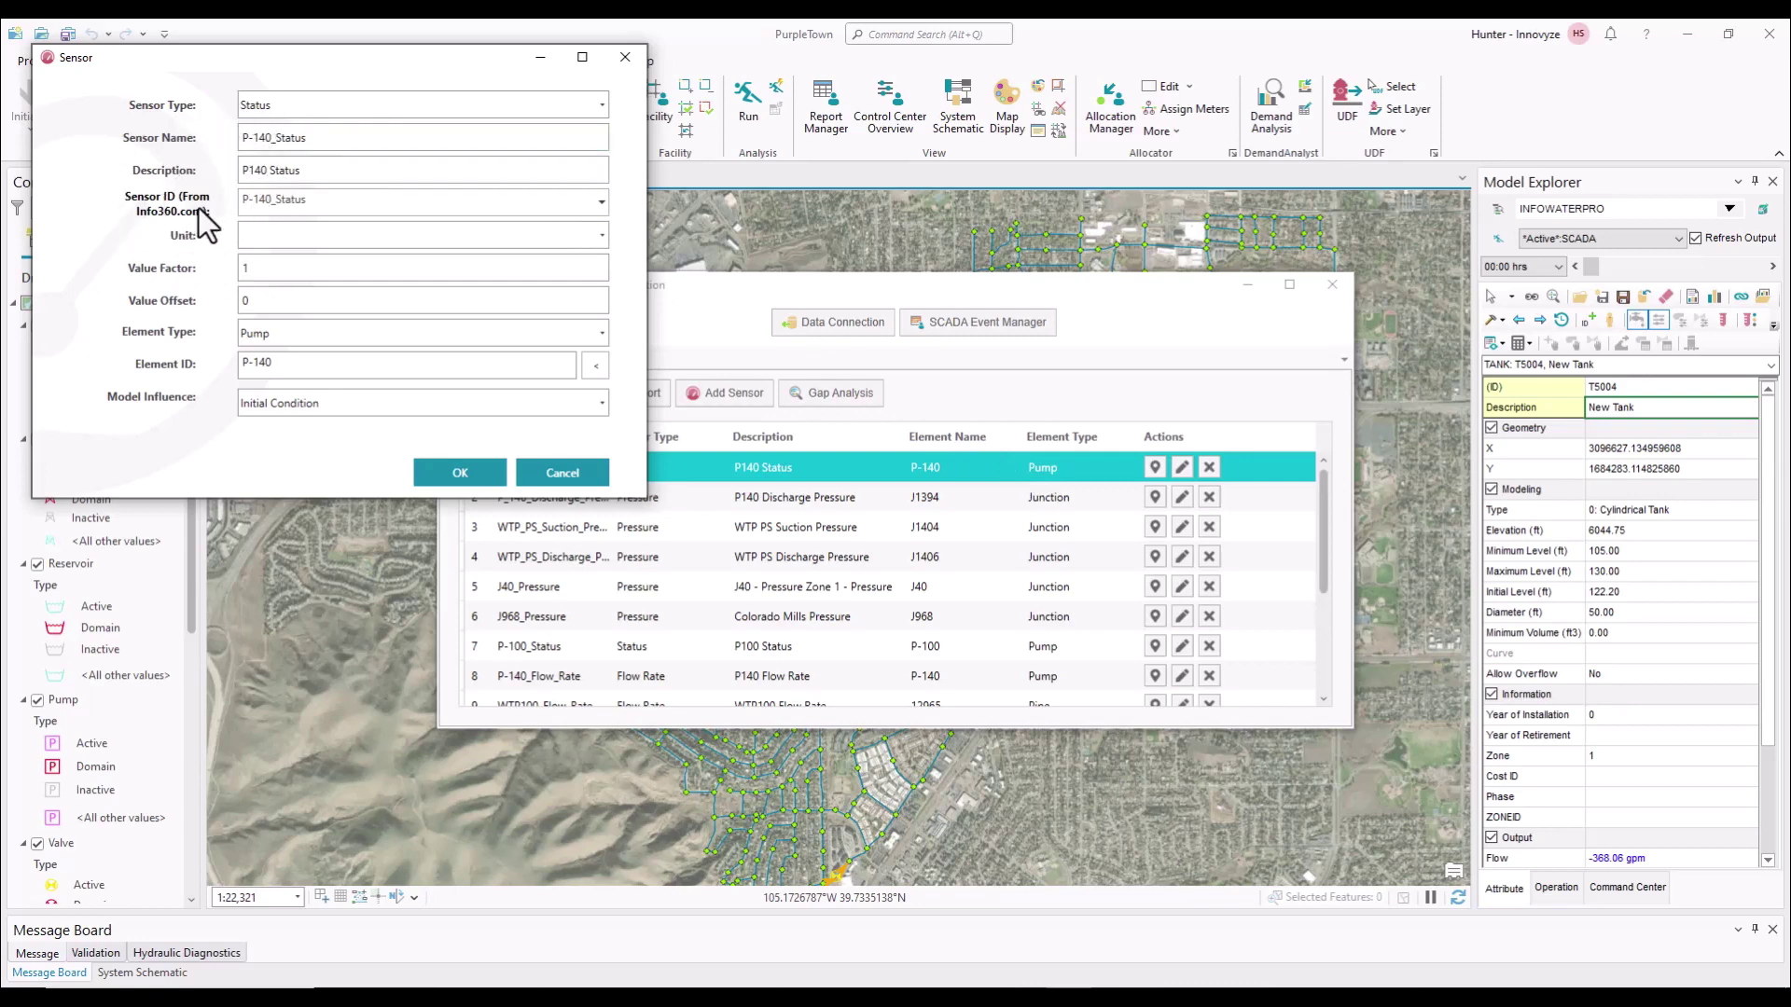
{"action": "left_click", "coordinate": [198, 328]}
{"action": "left_click", "coordinate": [602, 403]}
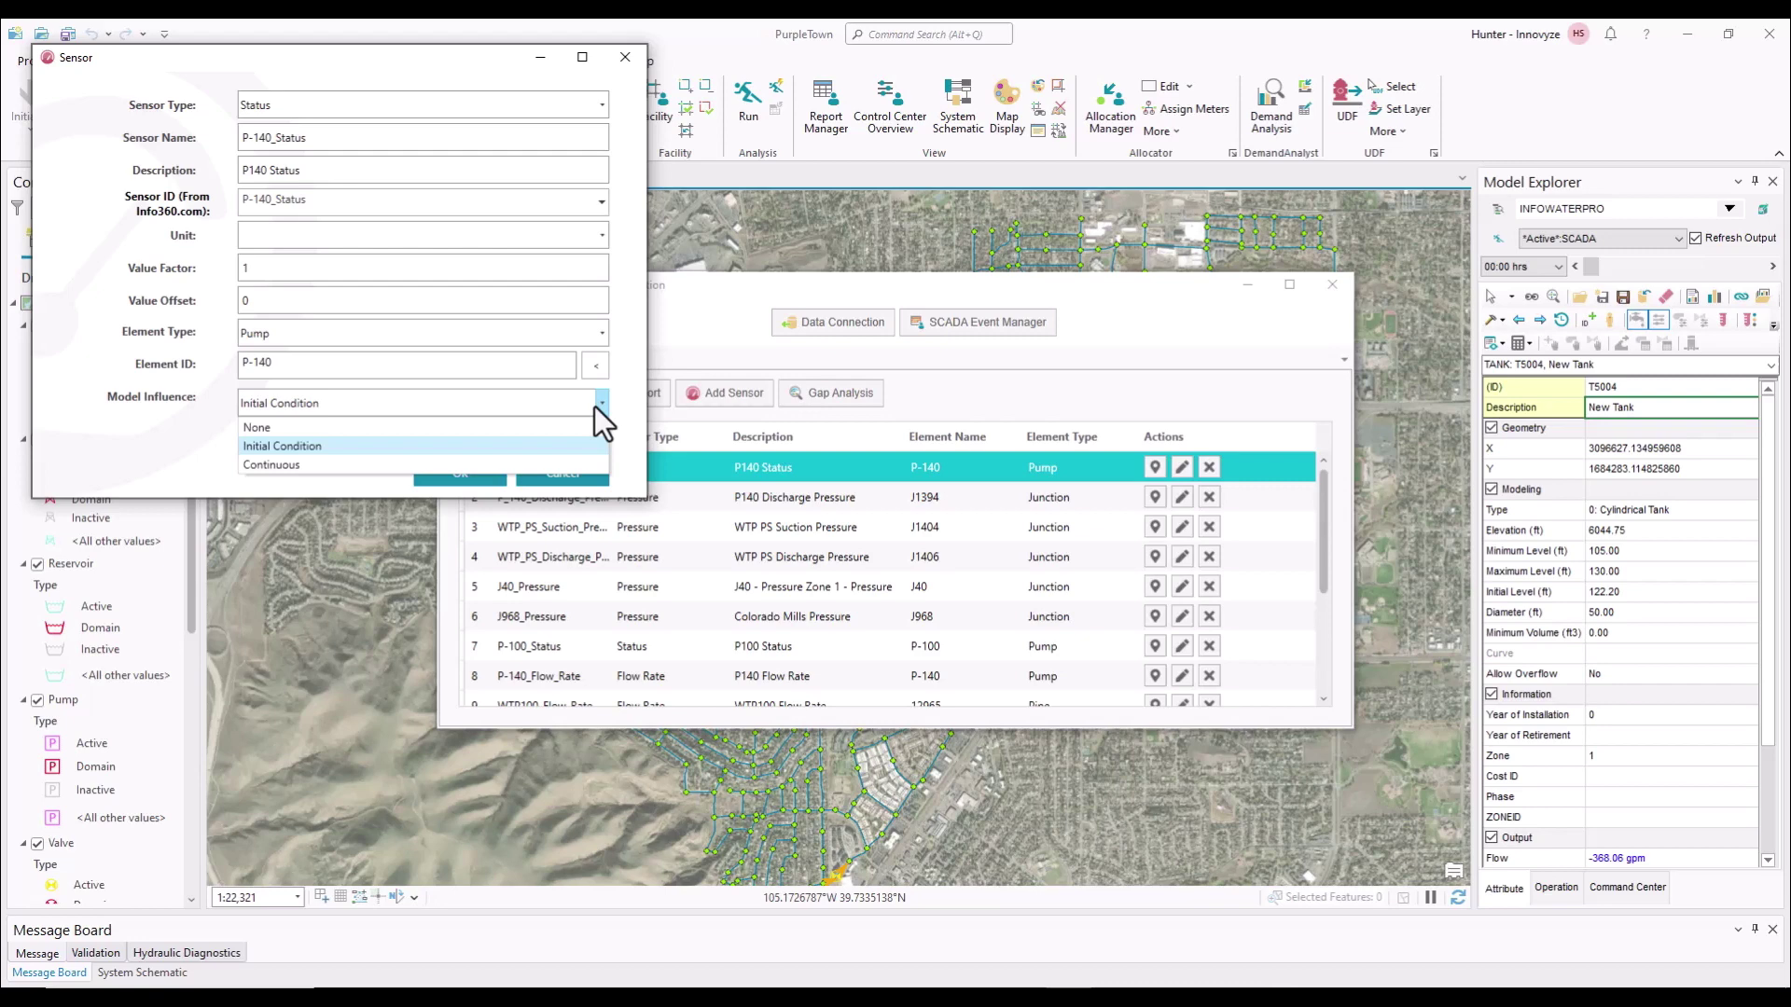
{"action": "left_click", "coordinate": [316, 446]}
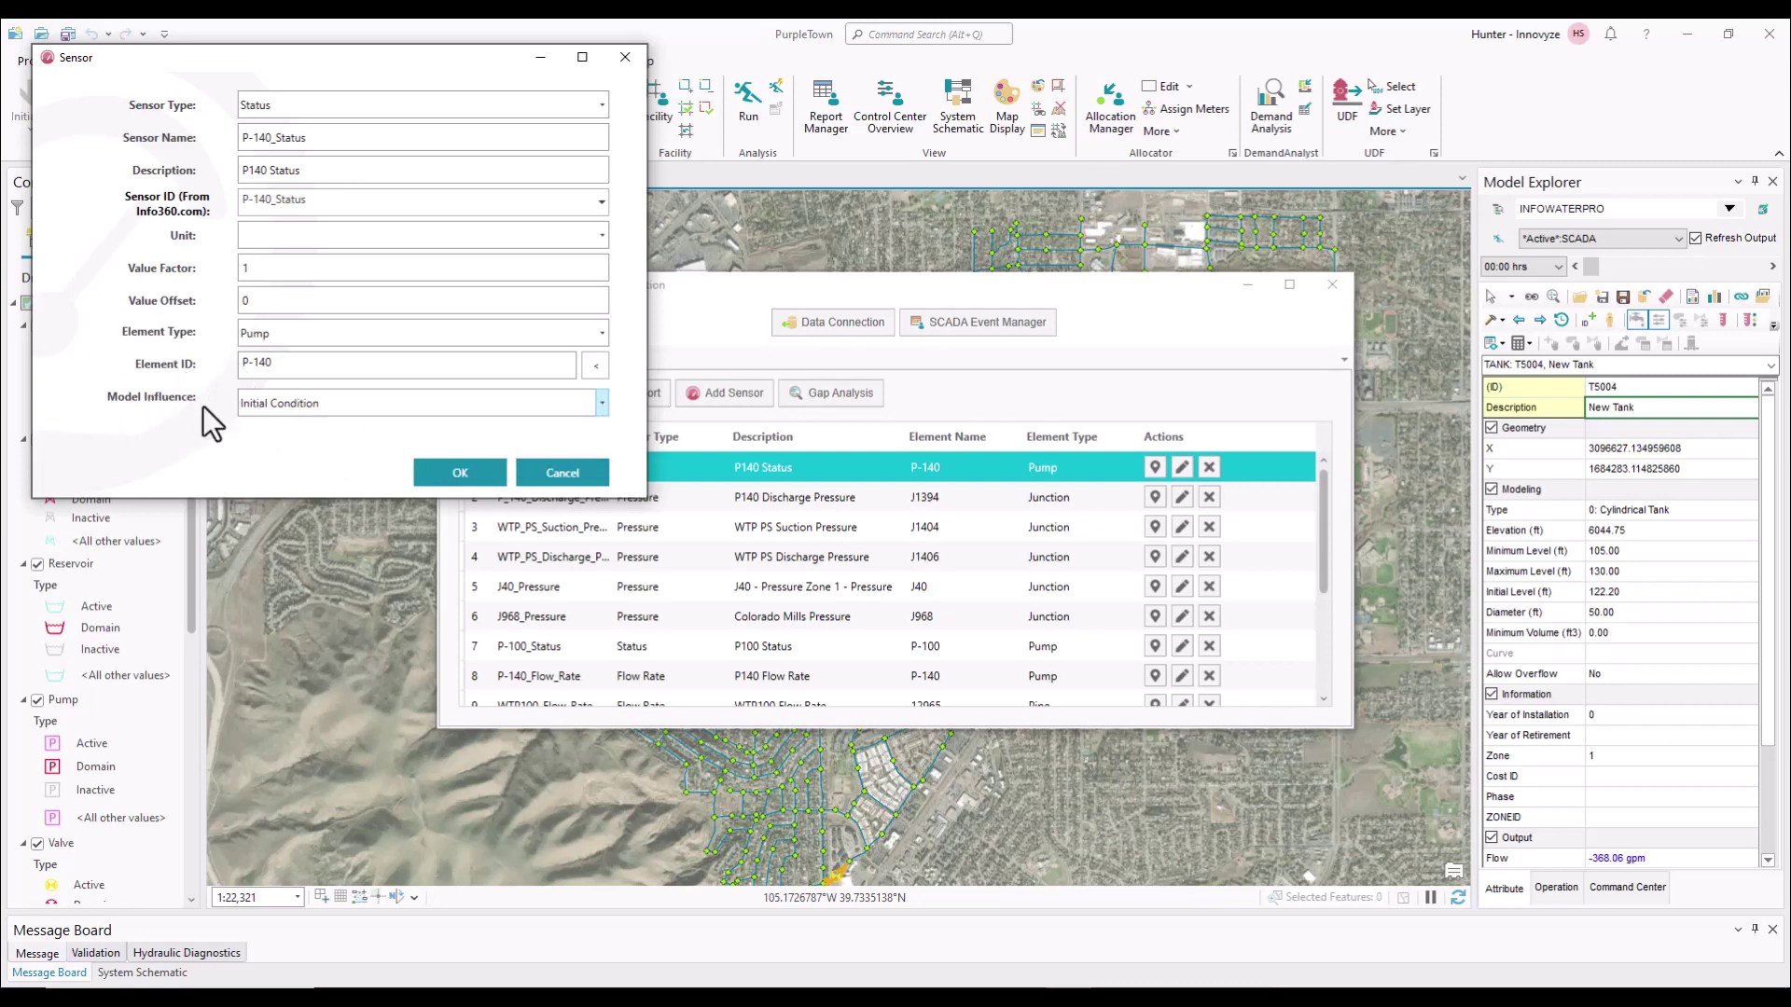
{"action": "left_click", "coordinate": [457, 478]}
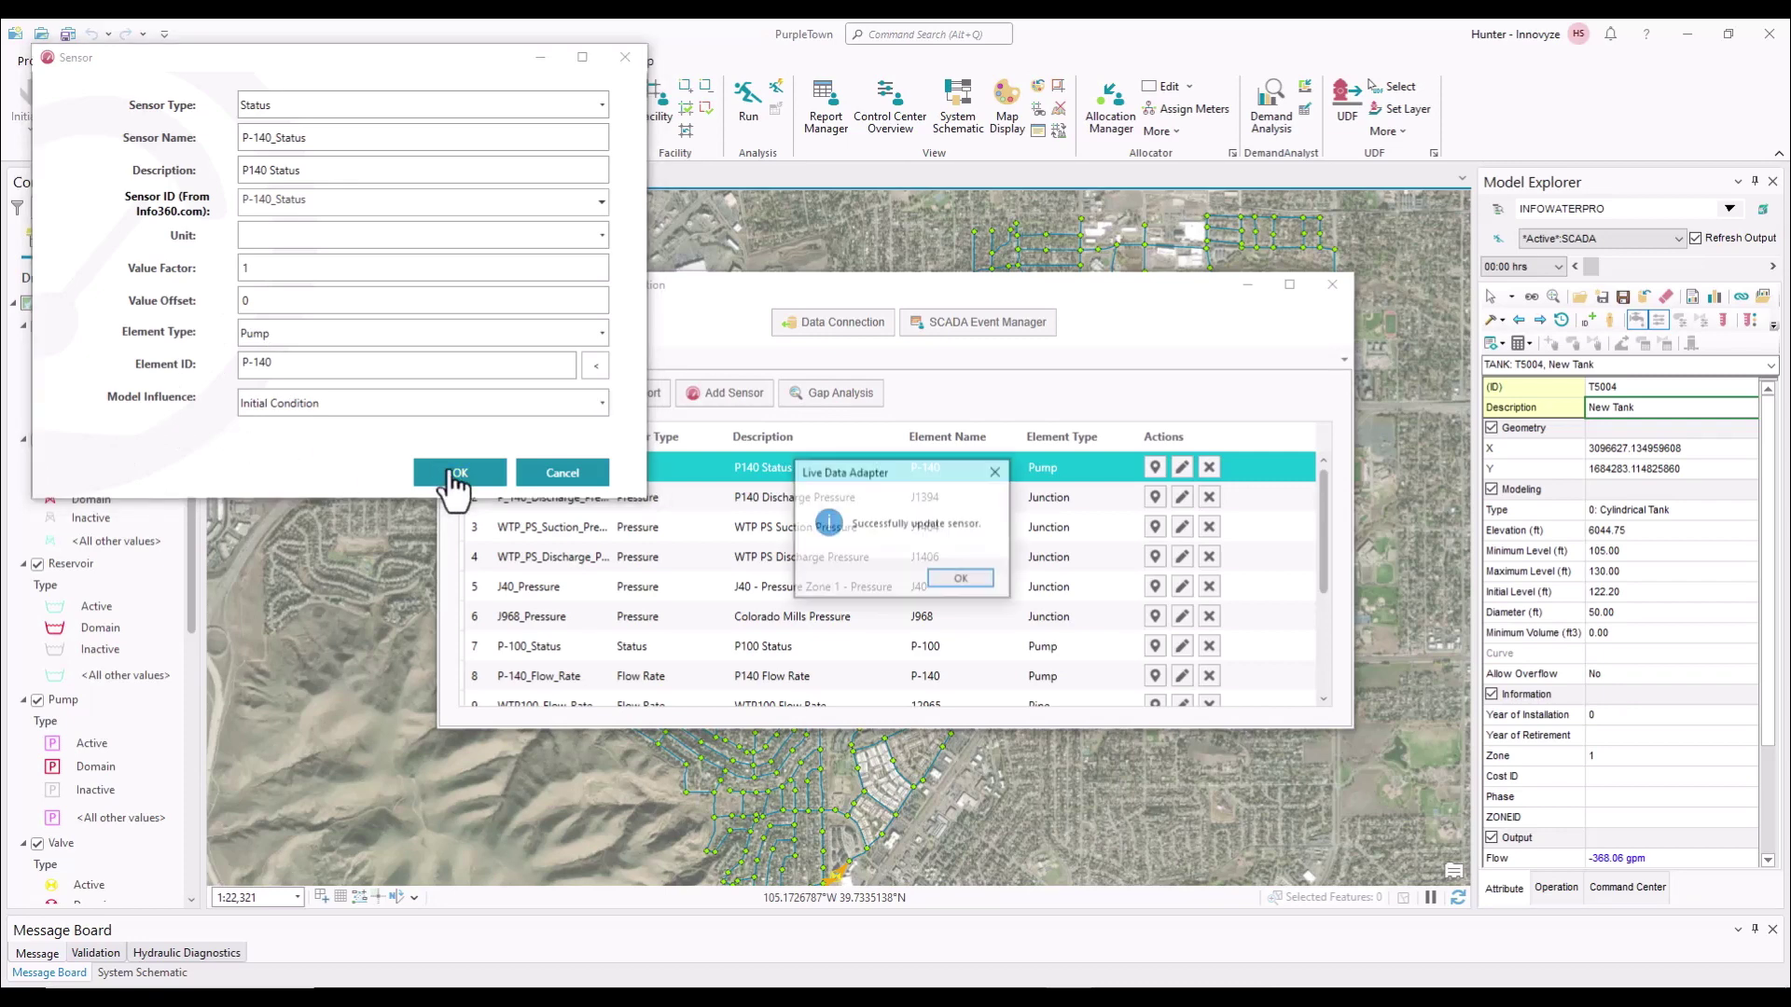
{"action": "left_click", "coordinate": [961, 580]}
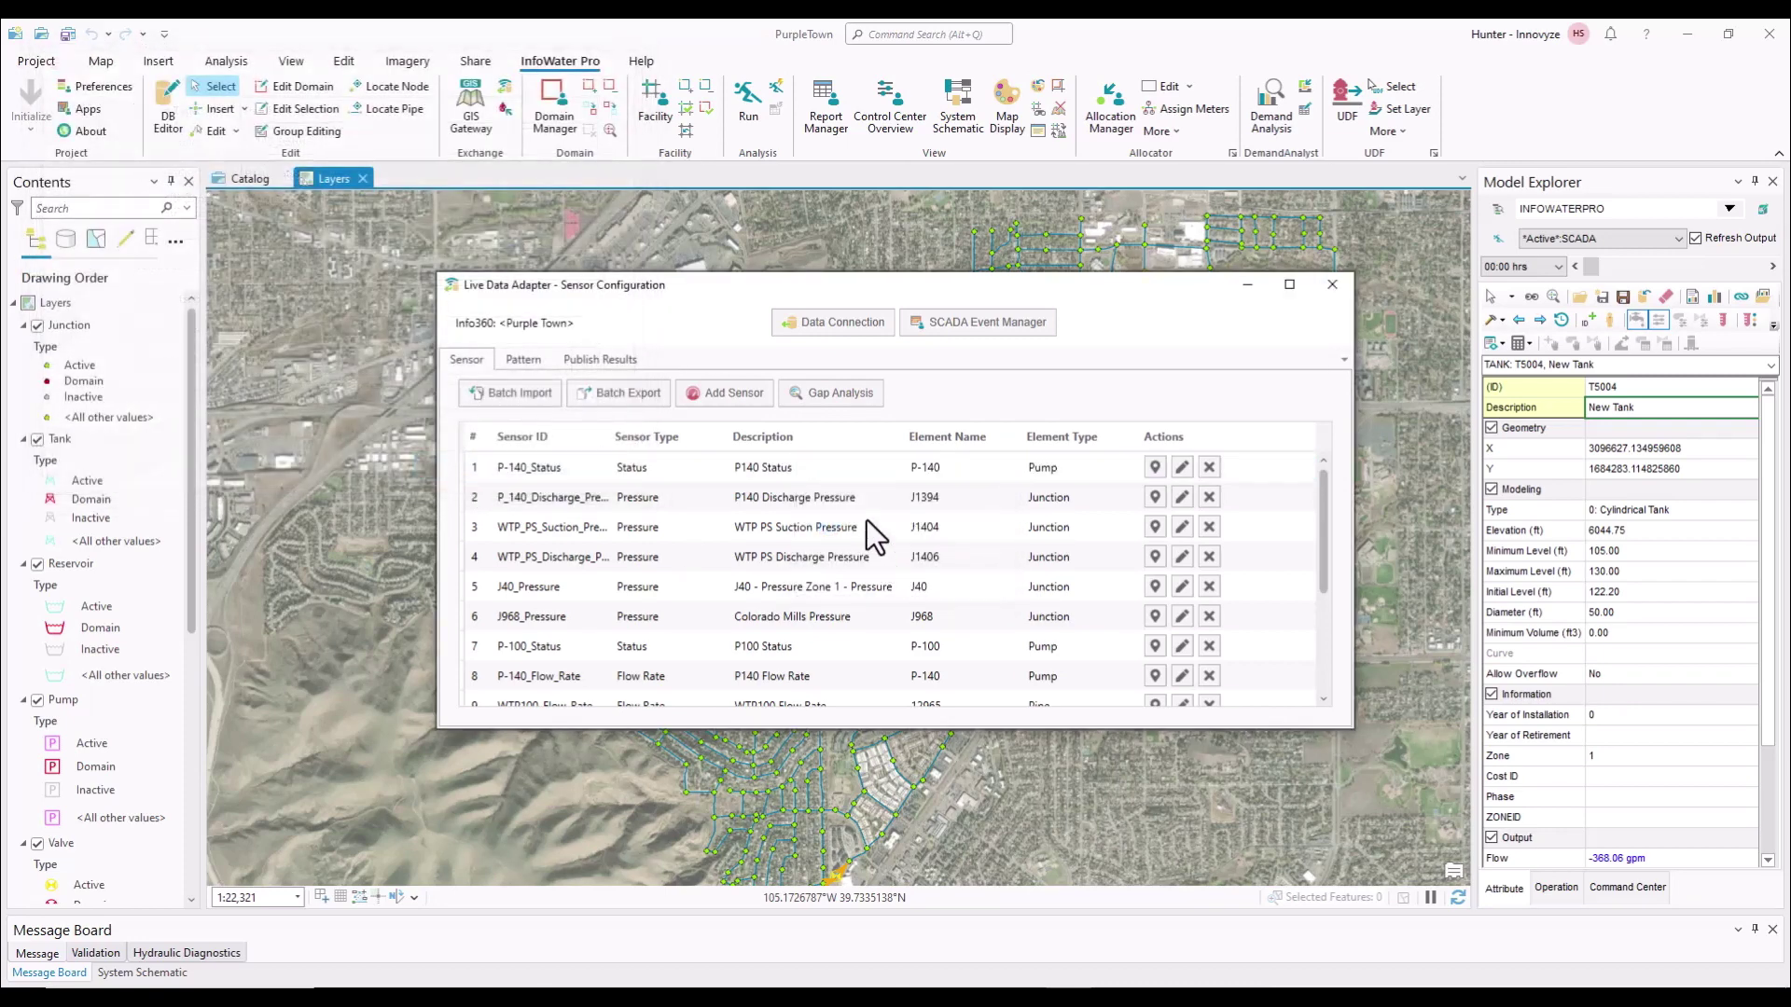
Select all 14 sensors in the sensor list
{"action": "left_click", "coordinate": [798, 472]}
{"action": "scroll", "coordinate": [811, 494], "scroll_direction": "down", "scroll_amount": 2}
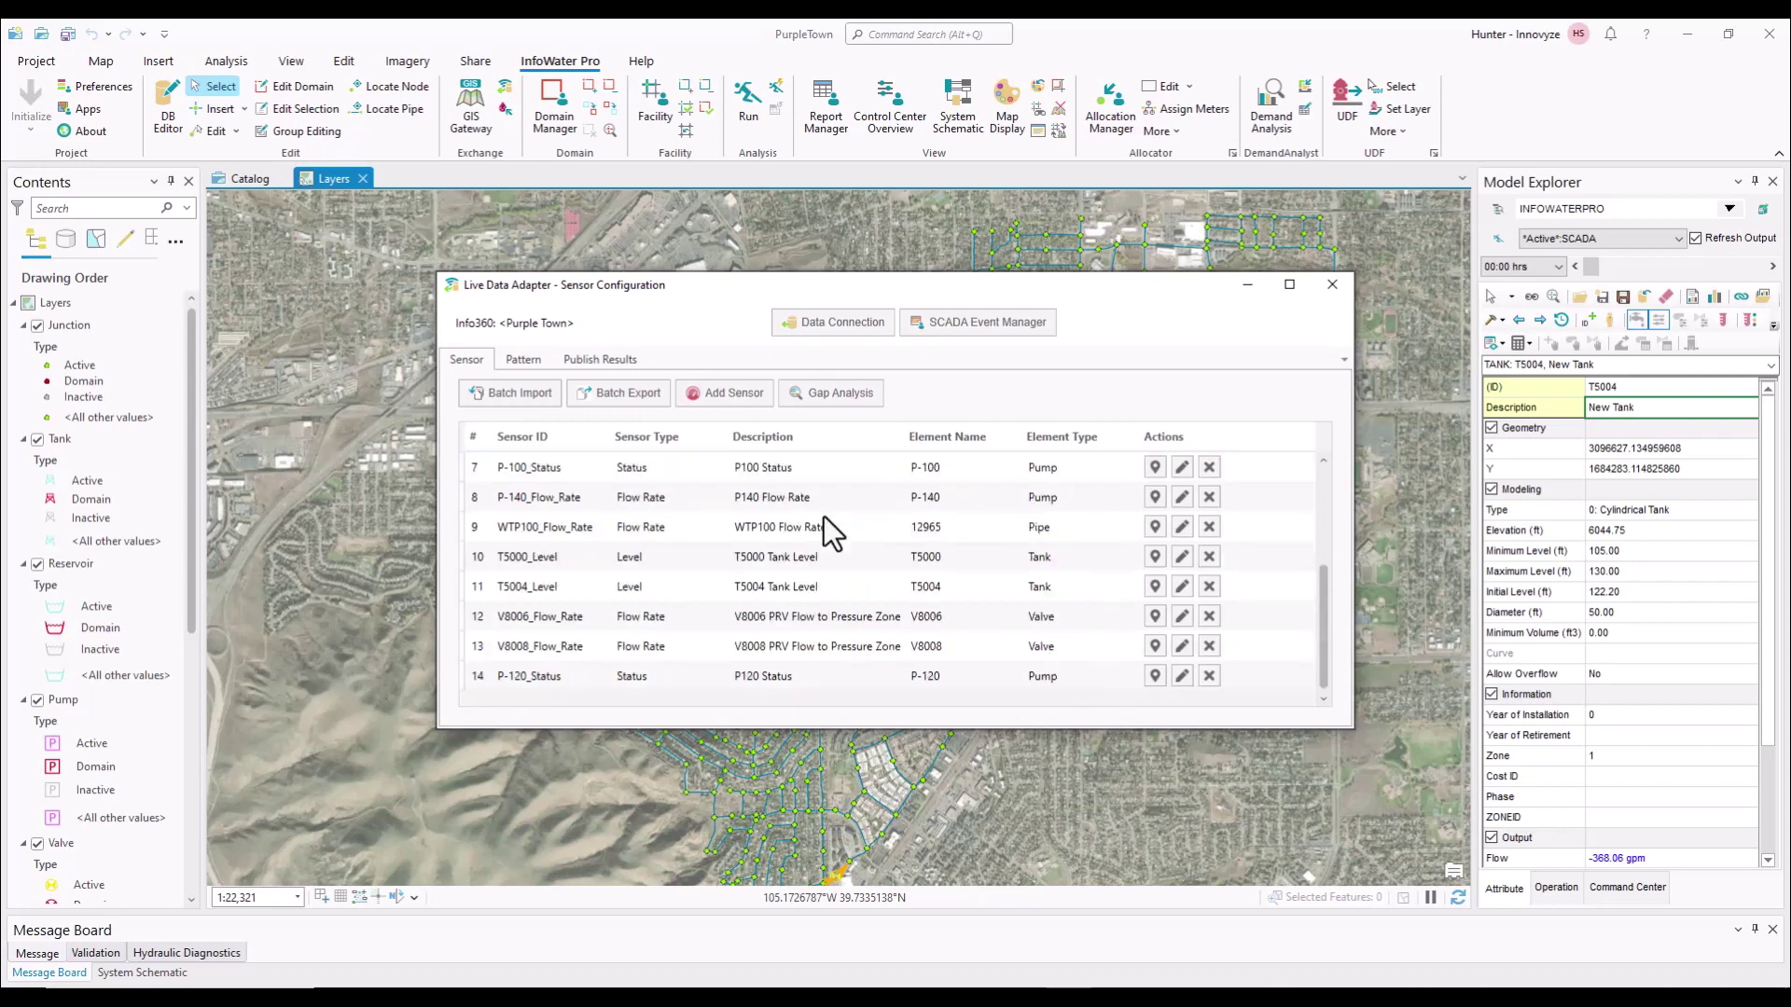
{"action": "left_click", "coordinate": [795, 677], "text": "shift"}
{"action": "scroll", "coordinate": [825, 587], "scroll_direction": "up", "scroll_amount": 2}
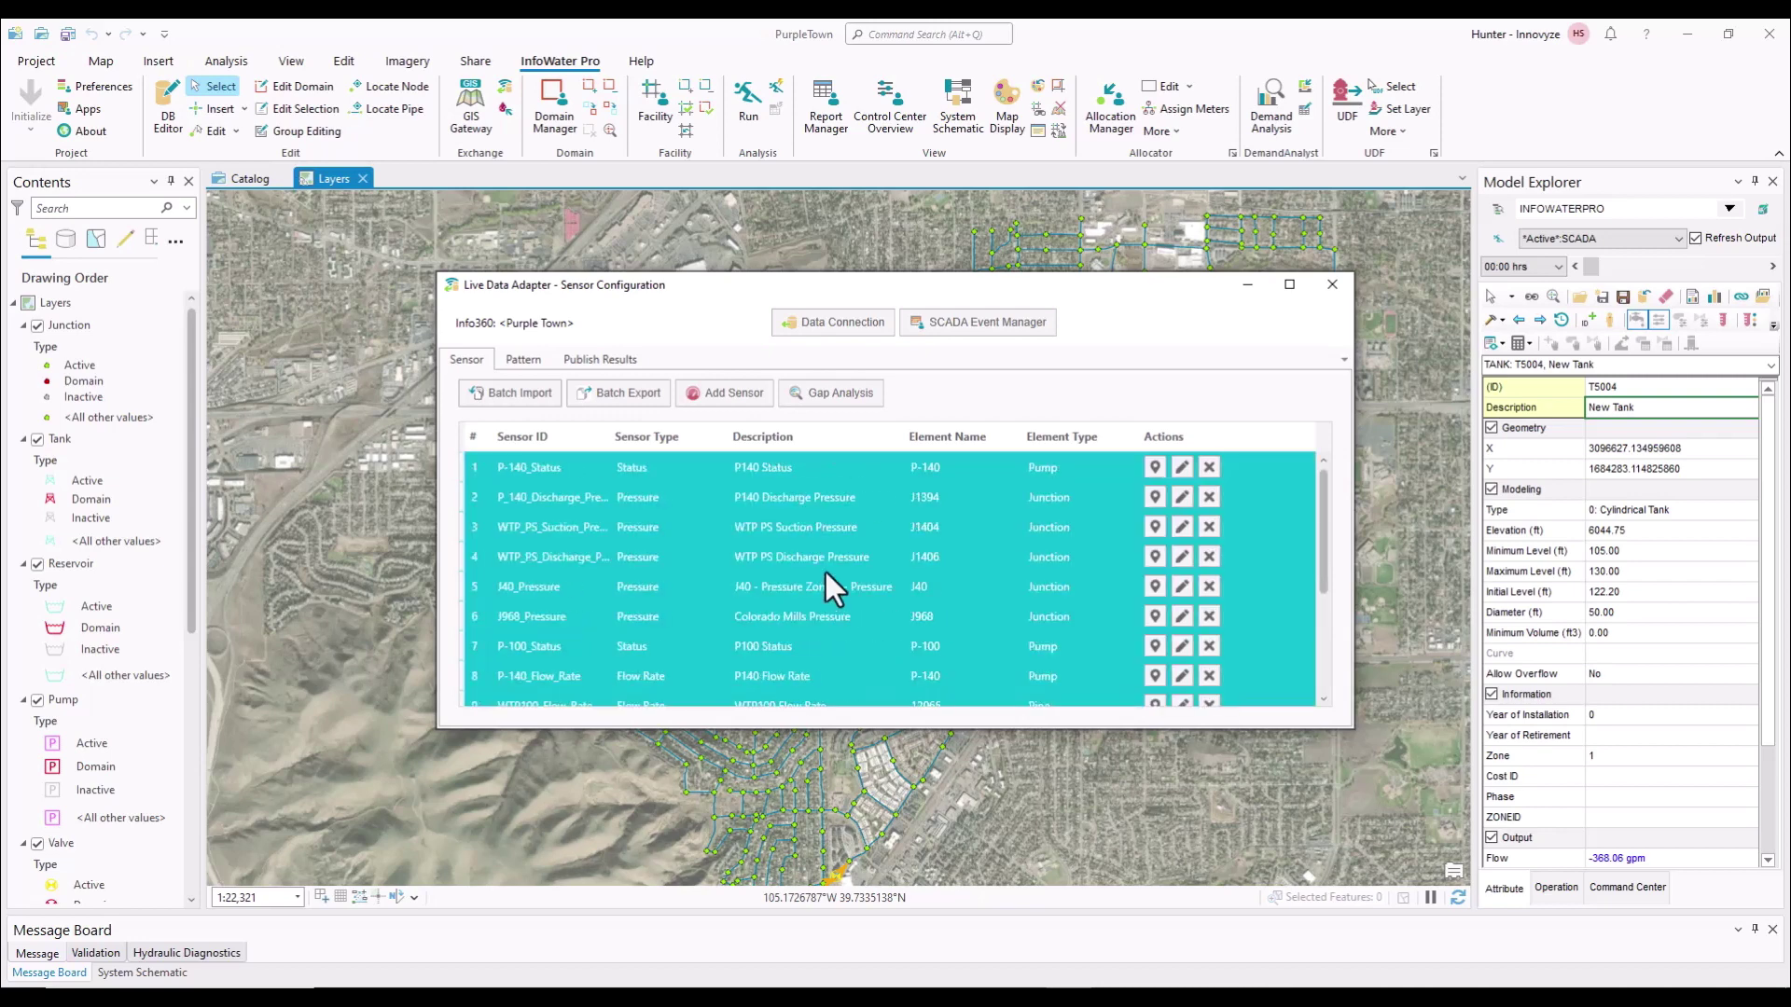
Run a gap analysis for February_2022_3days and enlarge the results window to show all columns
{"action": "left_click", "coordinate": [823, 395]}
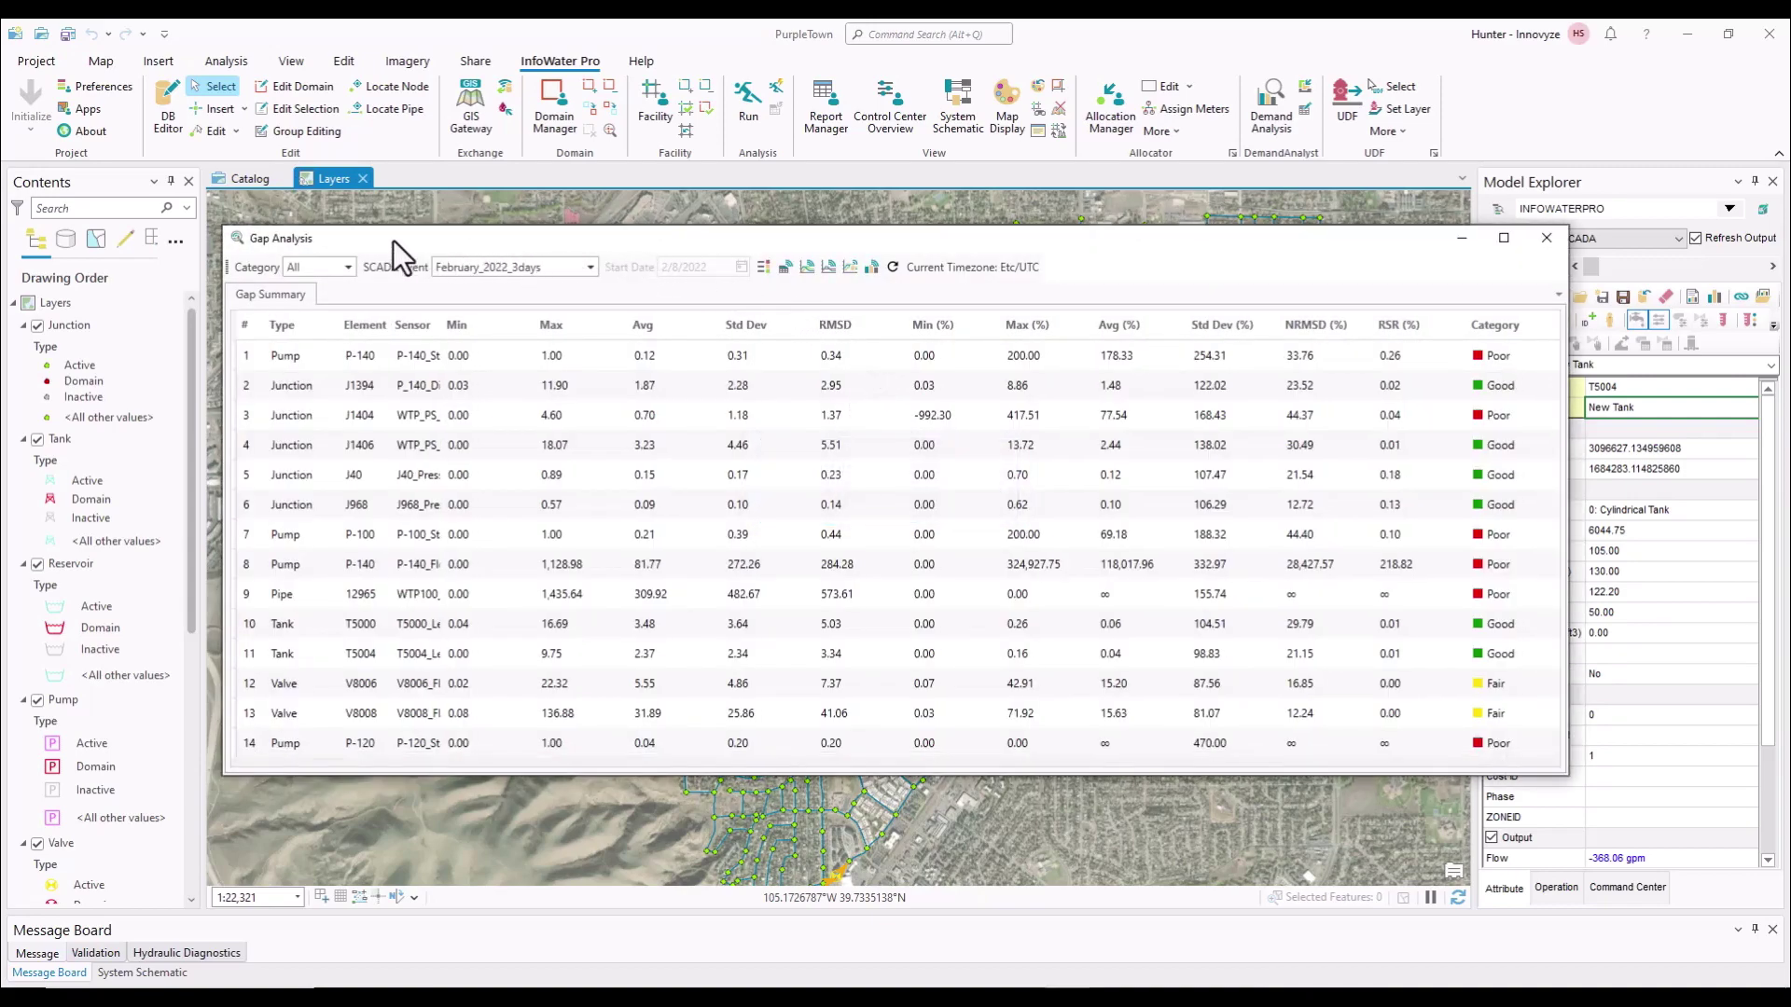
{"action": "left_click", "coordinate": [528, 266]}
{"action": "left_click", "coordinate": [528, 265]}
{"action": "left_click_drag", "start_coordinate": [780, 239], "coordinate": [776, 192]}
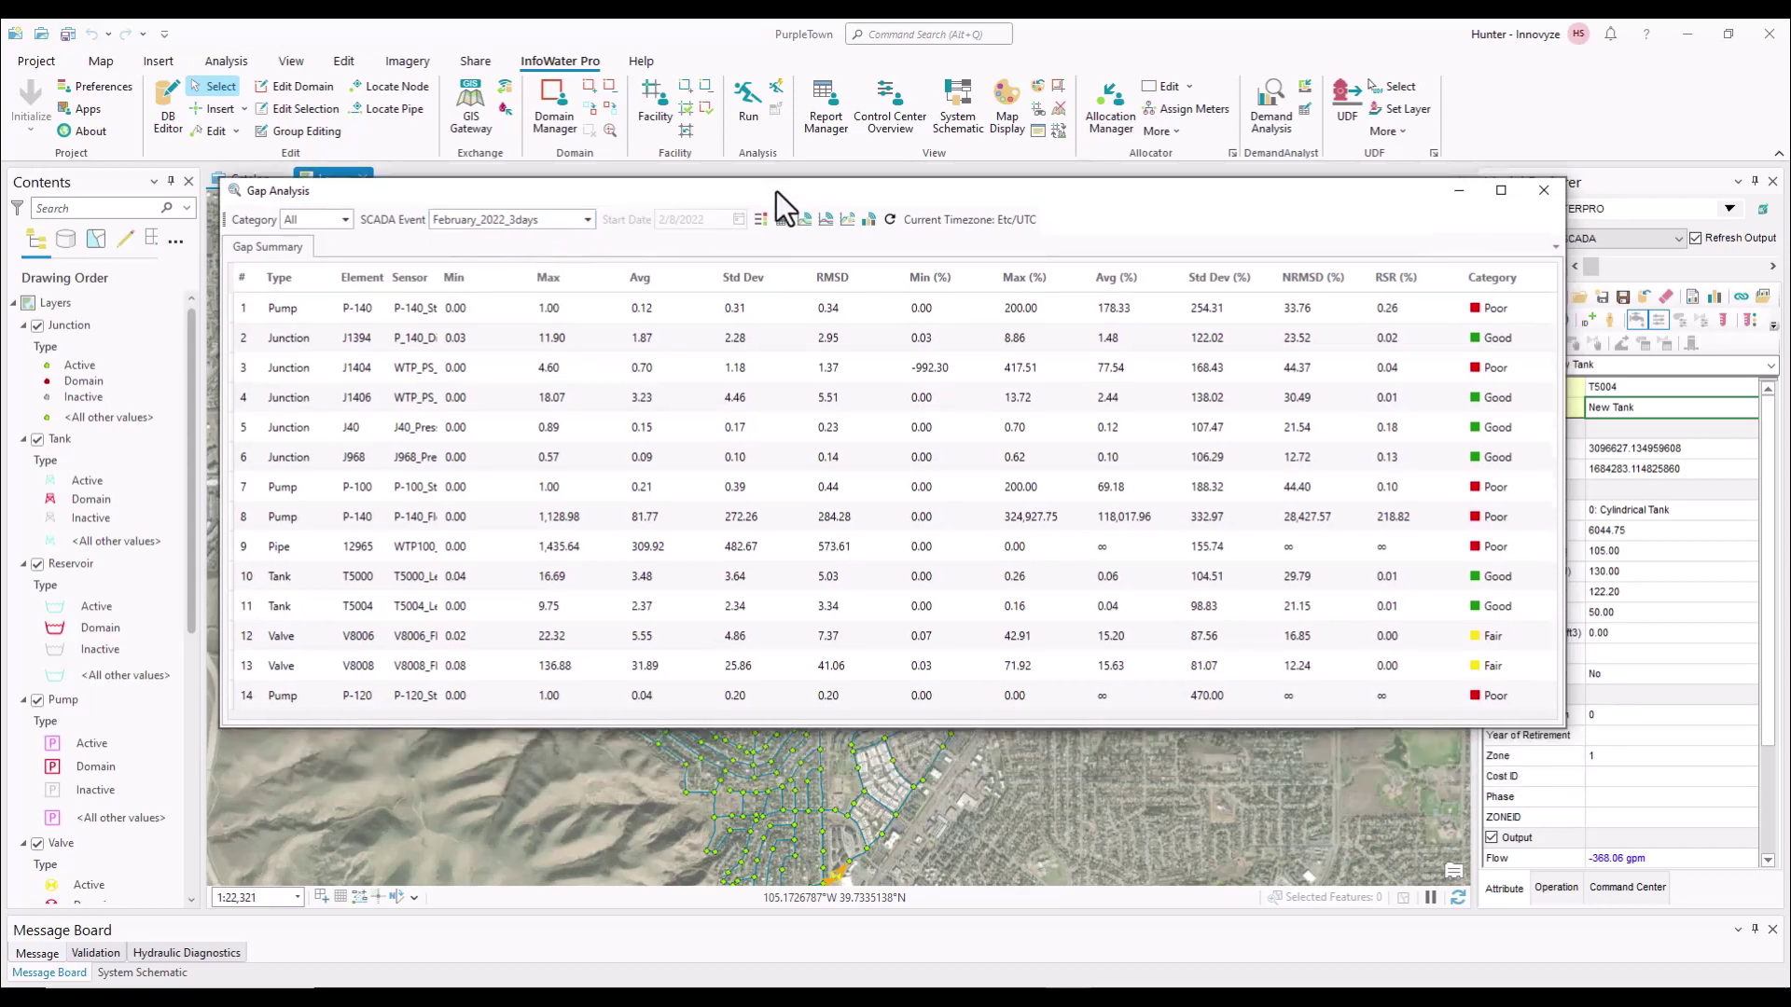
{"action": "left_click_drag", "start_coordinate": [1561, 727], "coordinate": [1649, 820]}
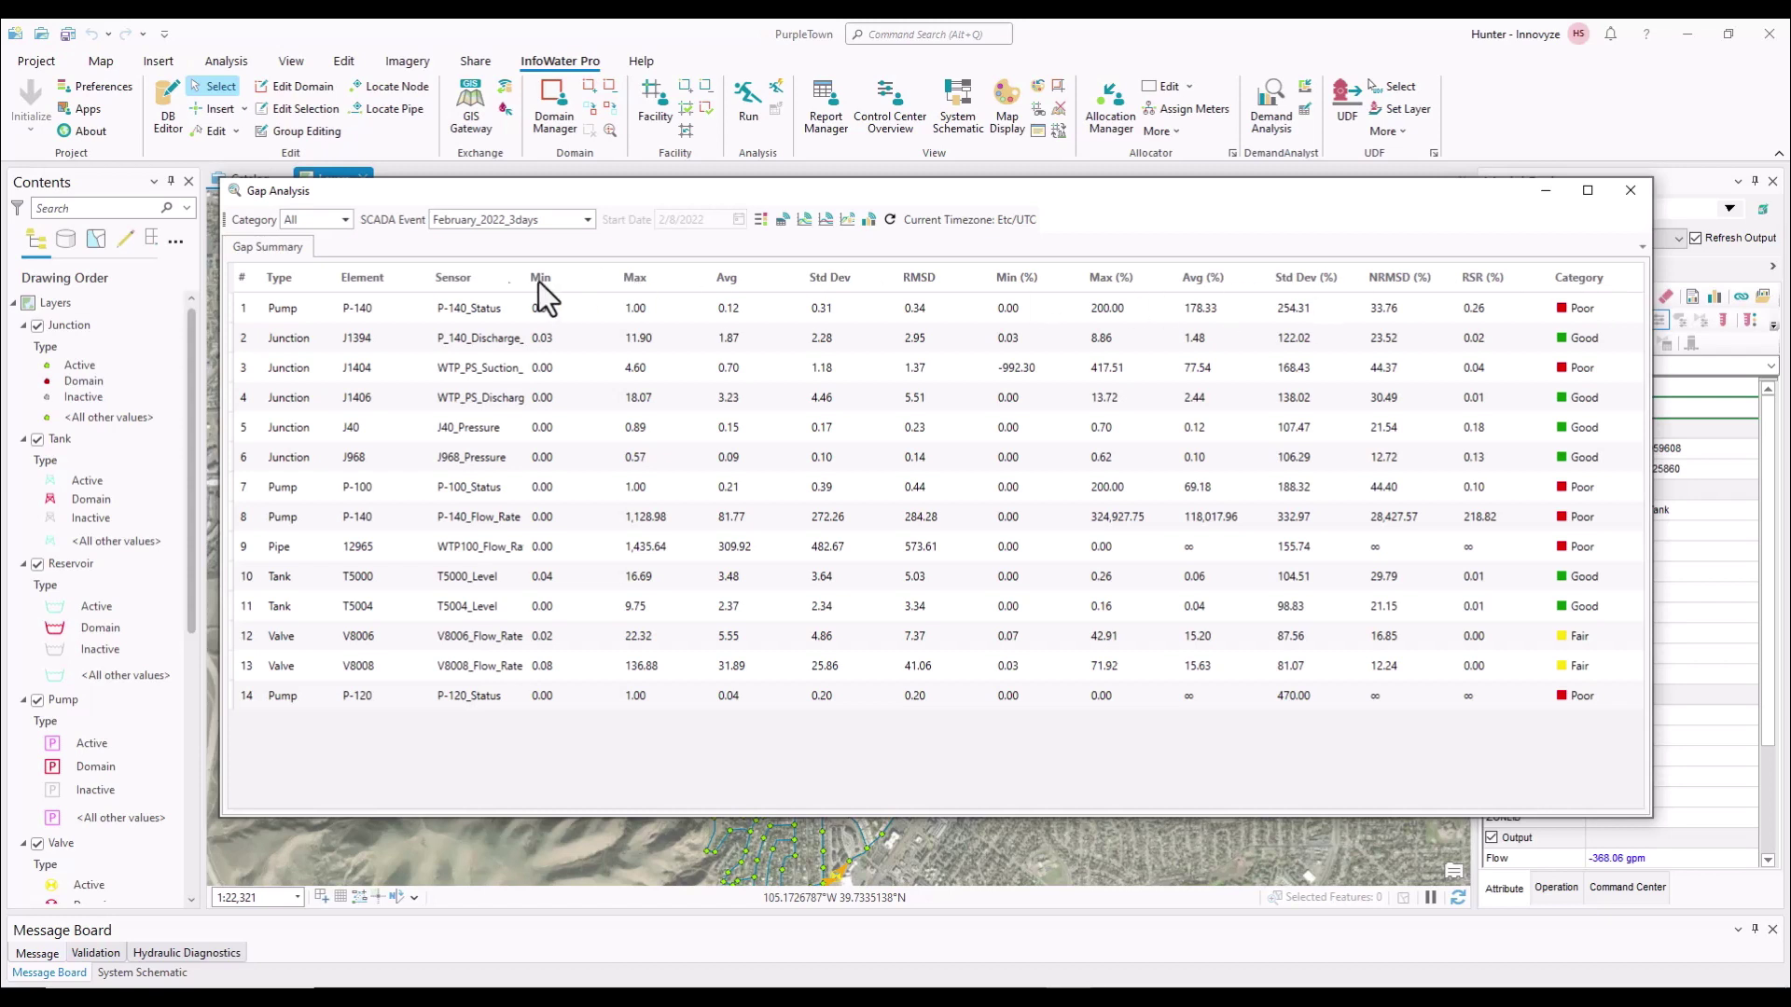
Sort the Gap Summary by Type, then view and close tank T5000's level Comparison Graph
{"action": "left_click", "coordinate": [282, 282]}
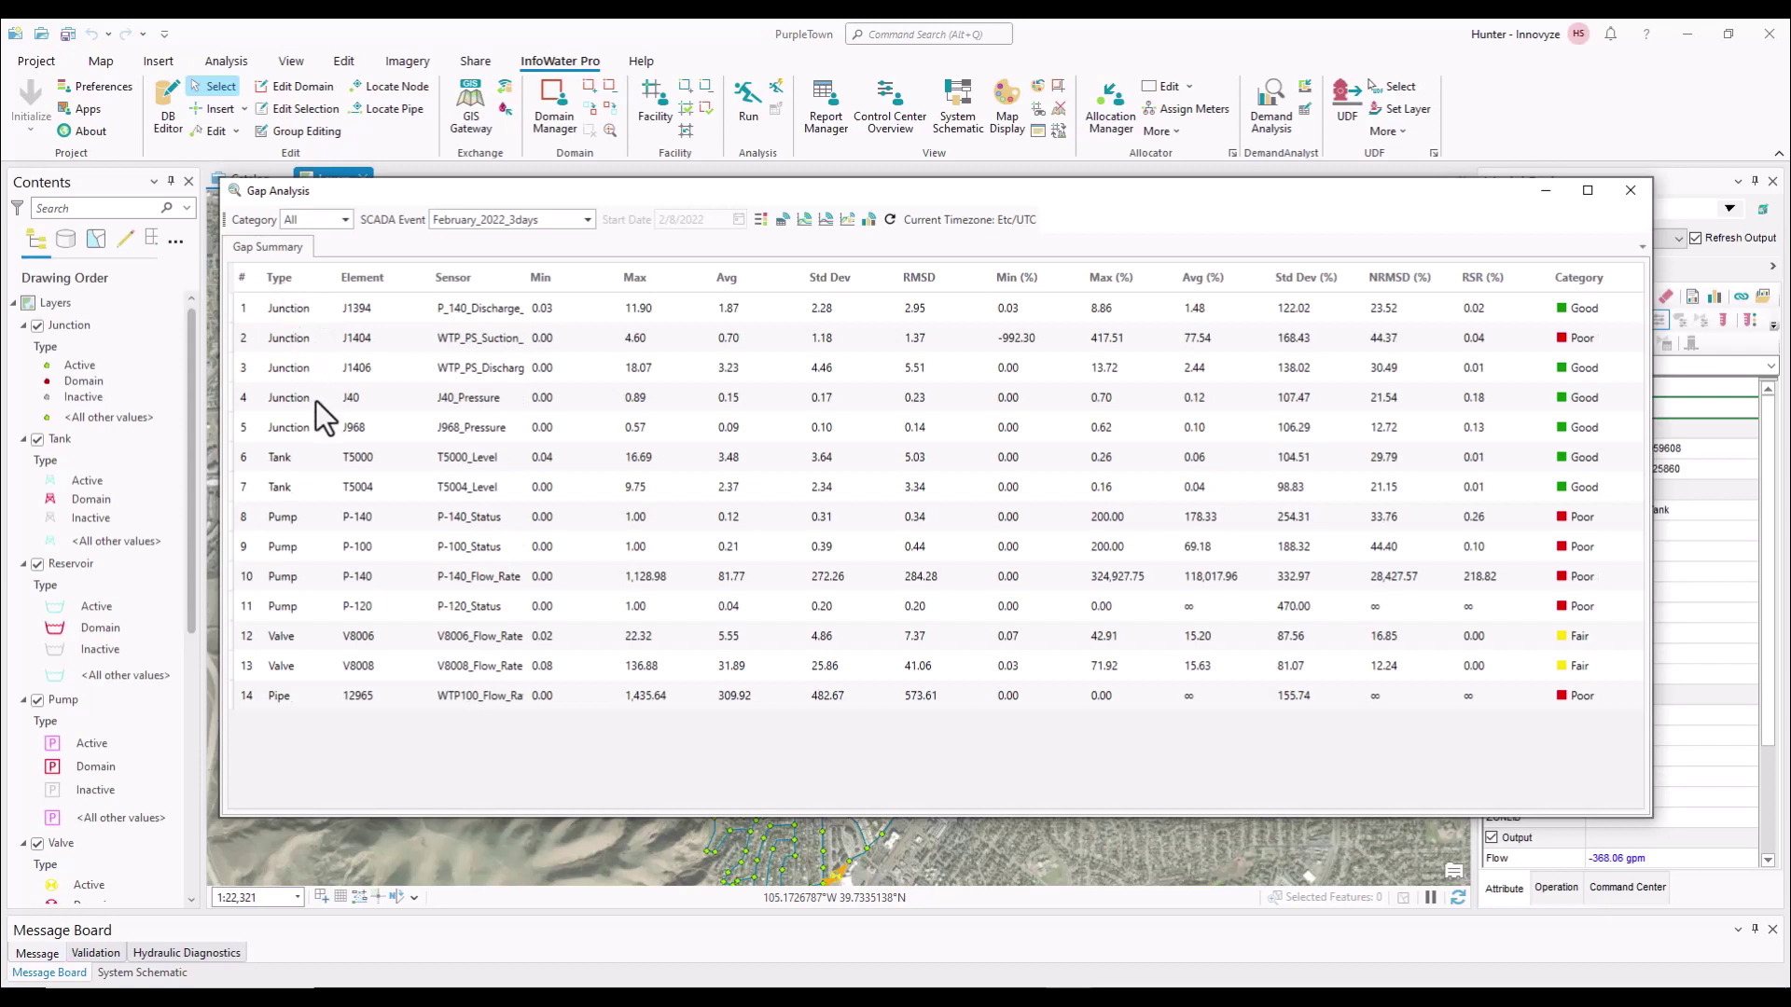
{"action": "left_click", "coordinate": [306, 453]}
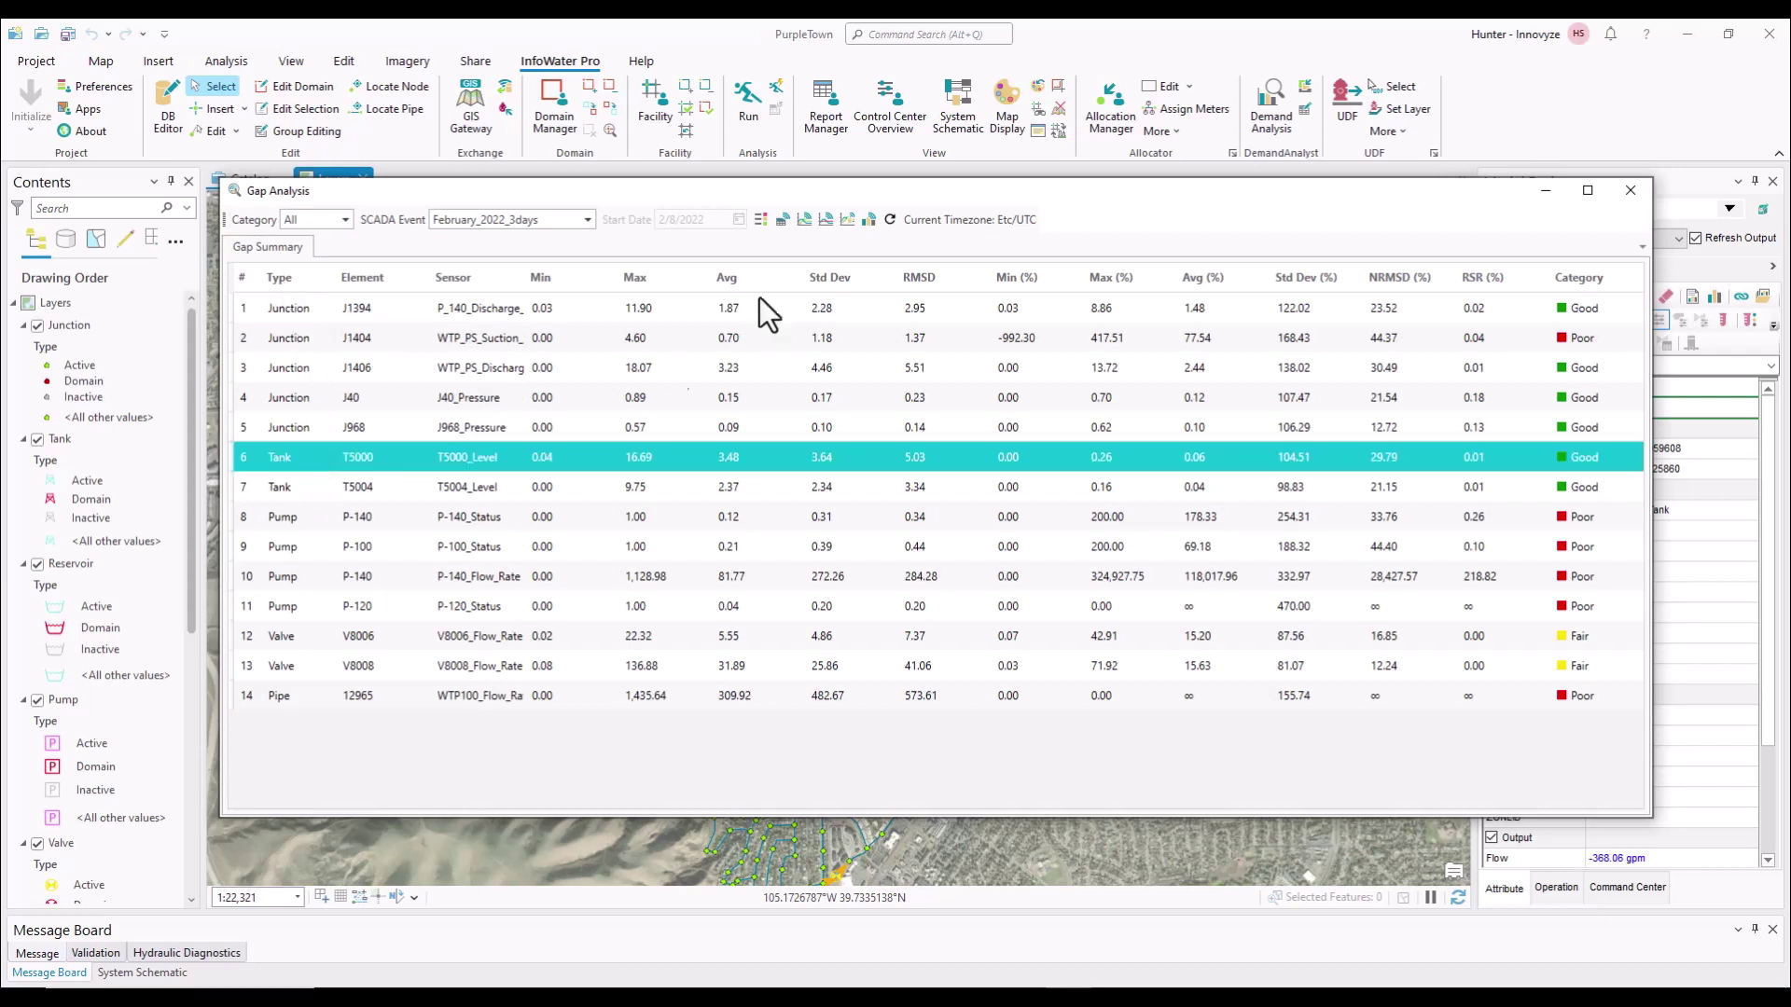
{"action": "left_click", "coordinate": [803, 221]}
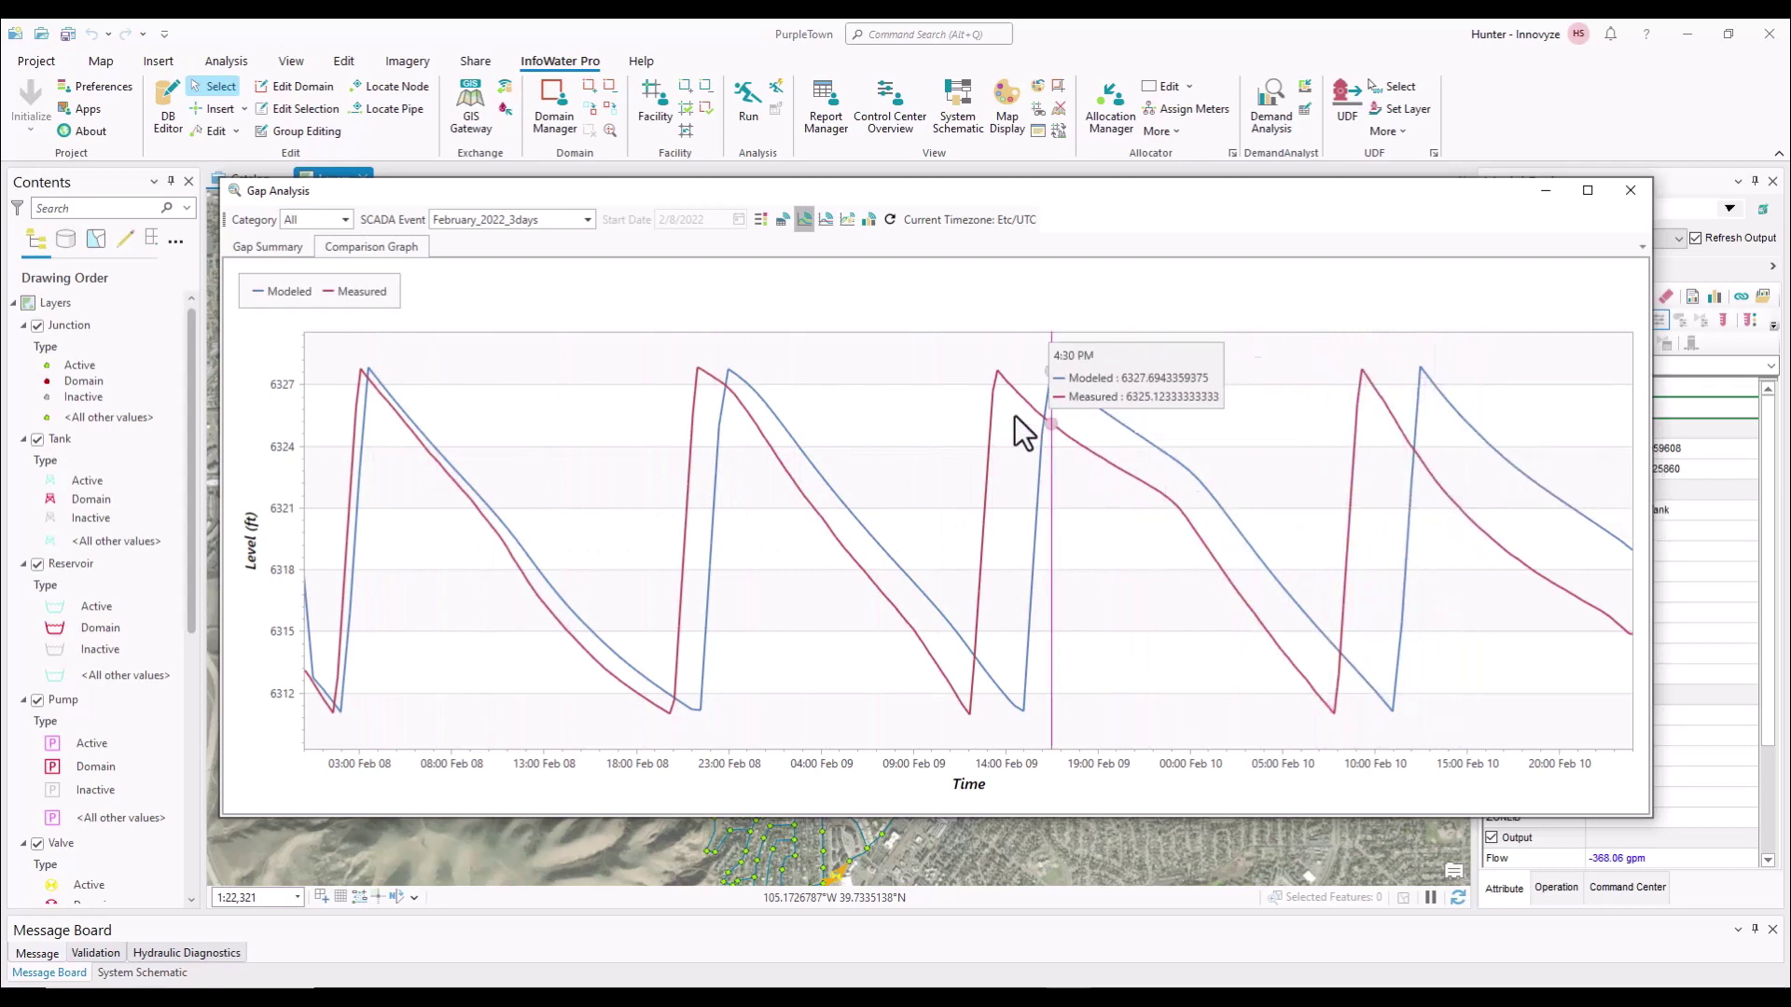
{"action": "left_click", "coordinate": [806, 222]}
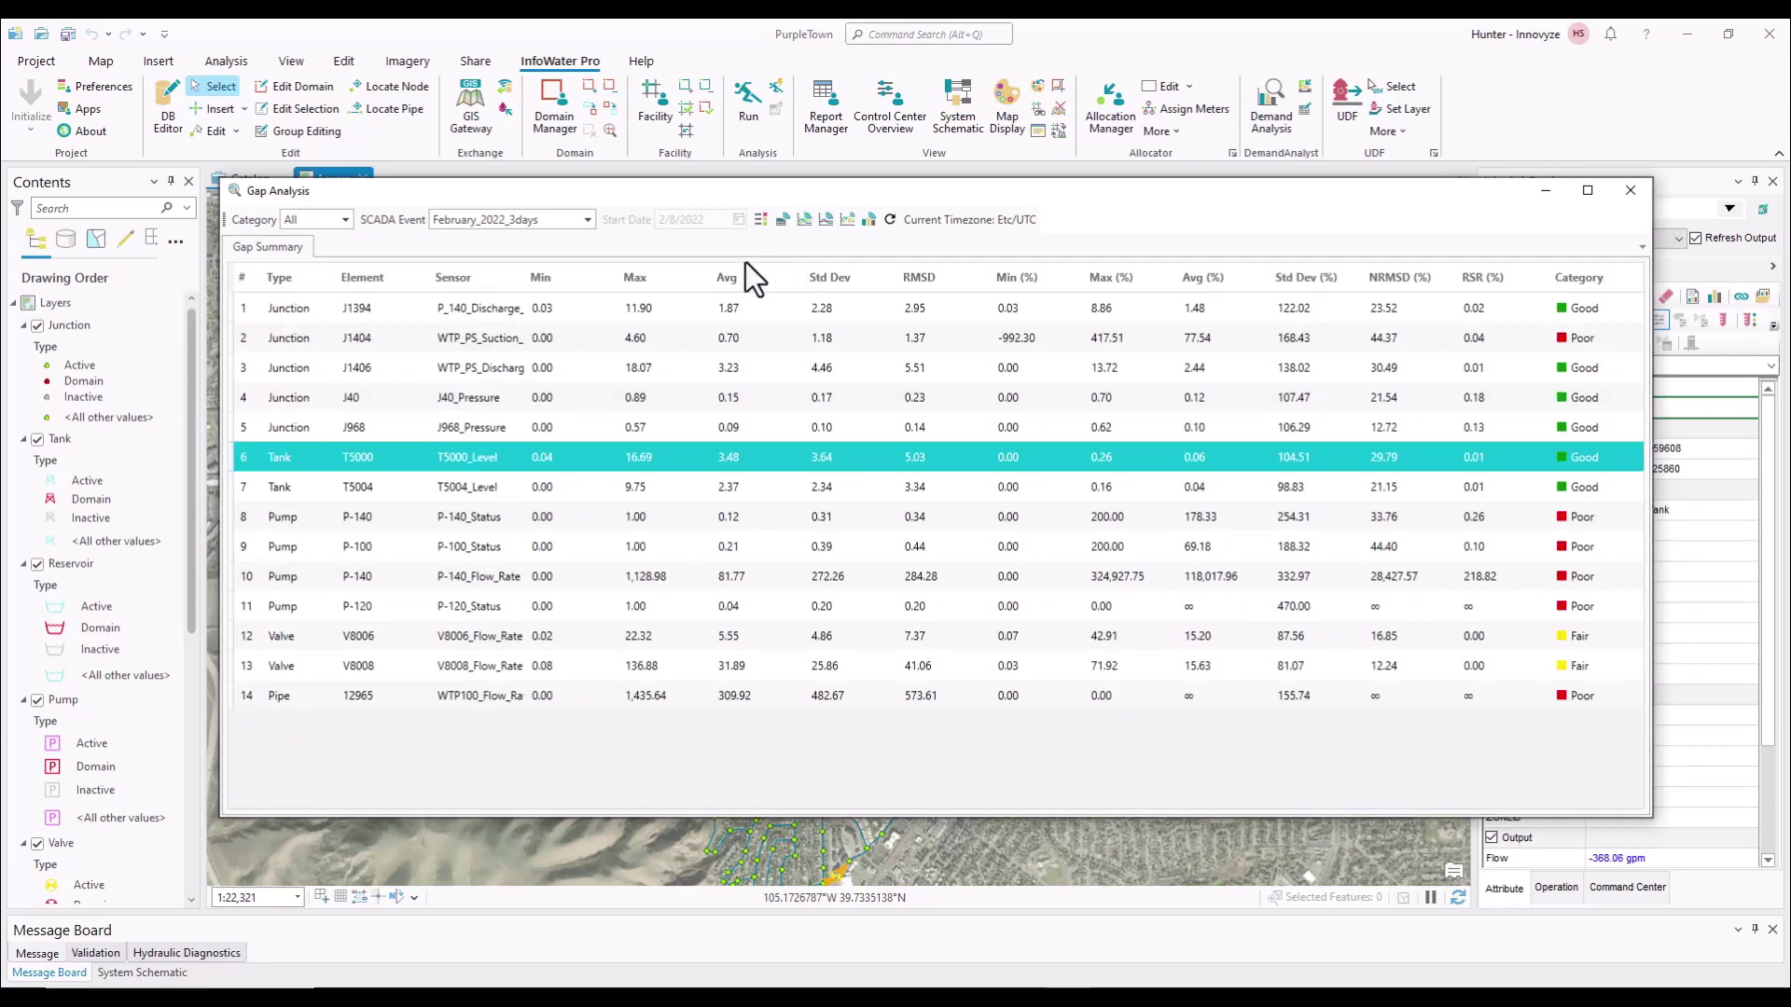
Select the five junction rows starting at J1394 and chart their pressure Gap Graph
{"action": "left_click", "coordinate": [411, 308]}
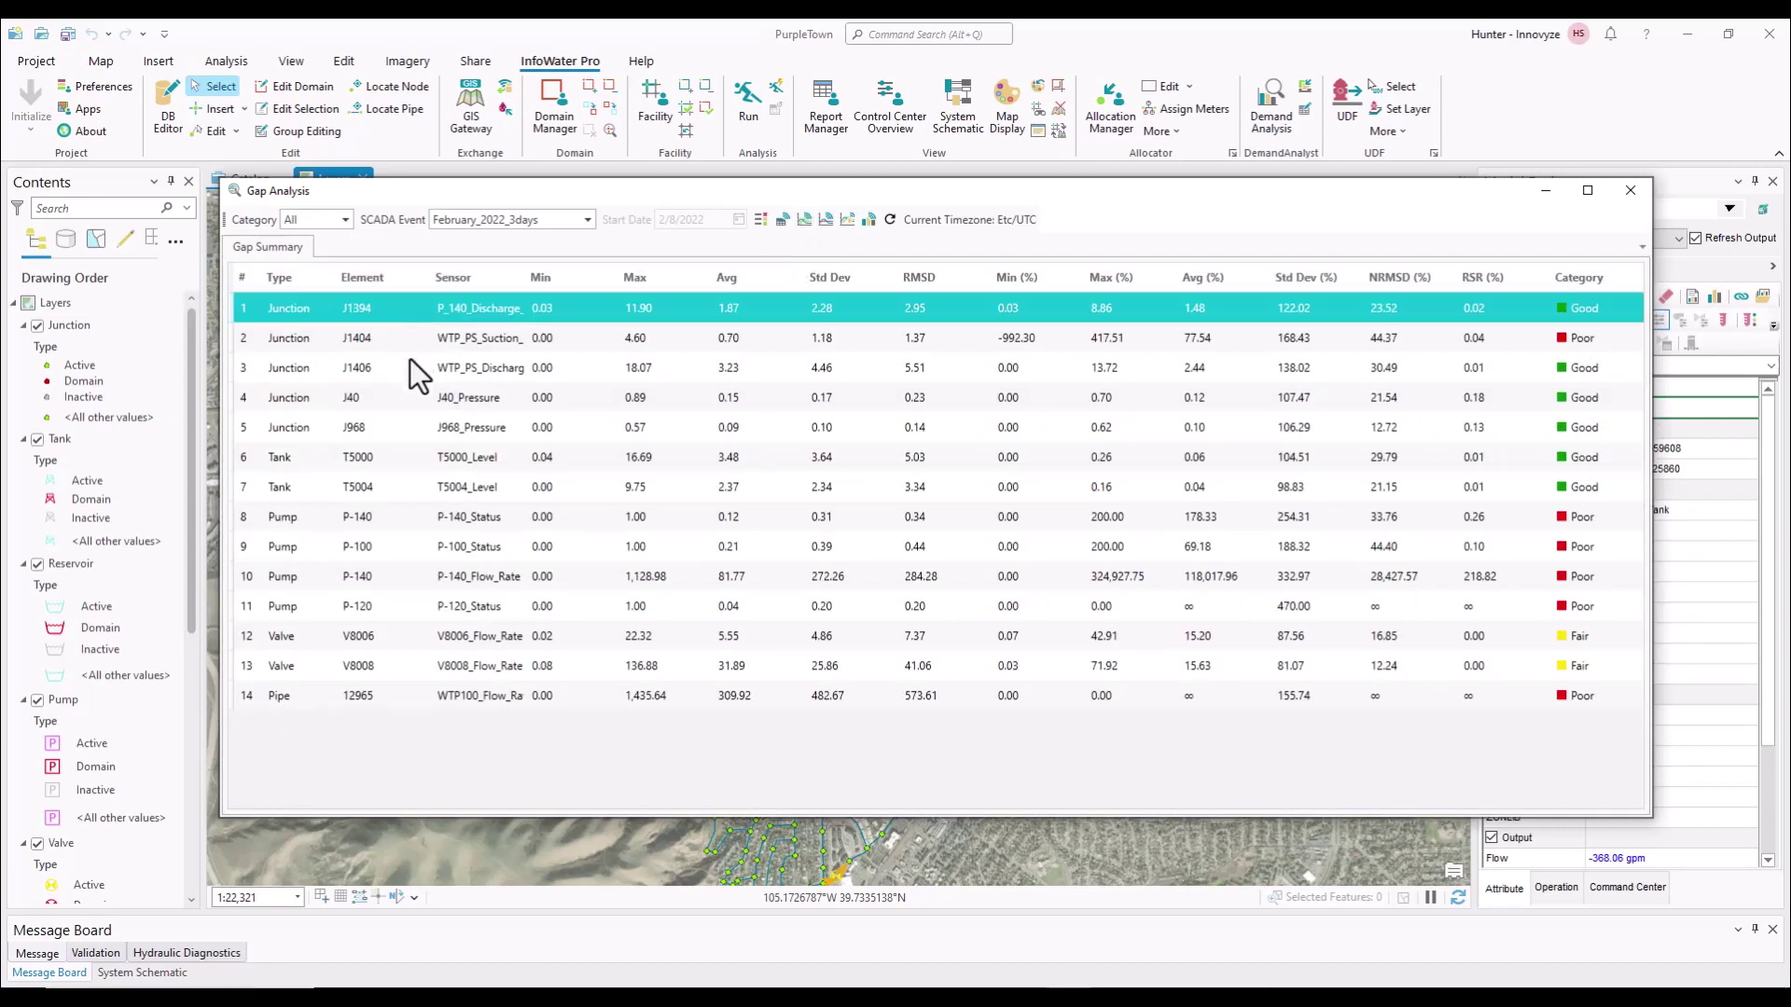
{"action": "left_click", "coordinate": [388, 428], "text": "shift"}
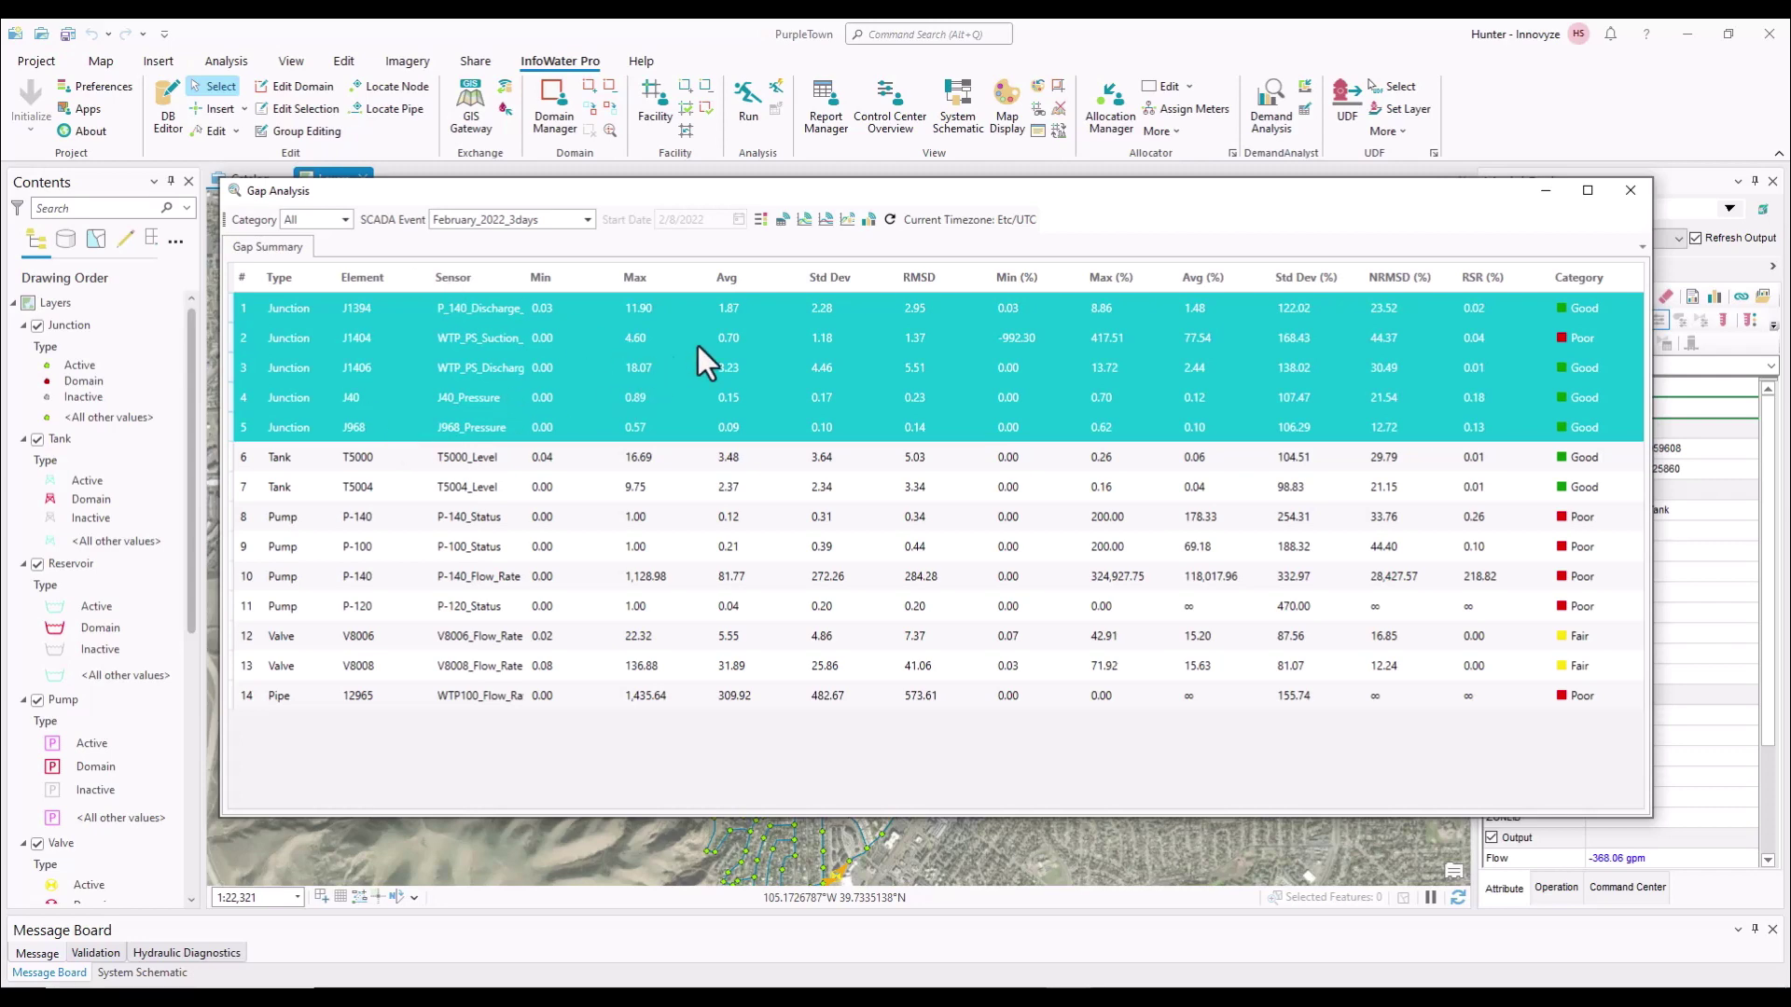
{"action": "left_click", "coordinate": [826, 220]}
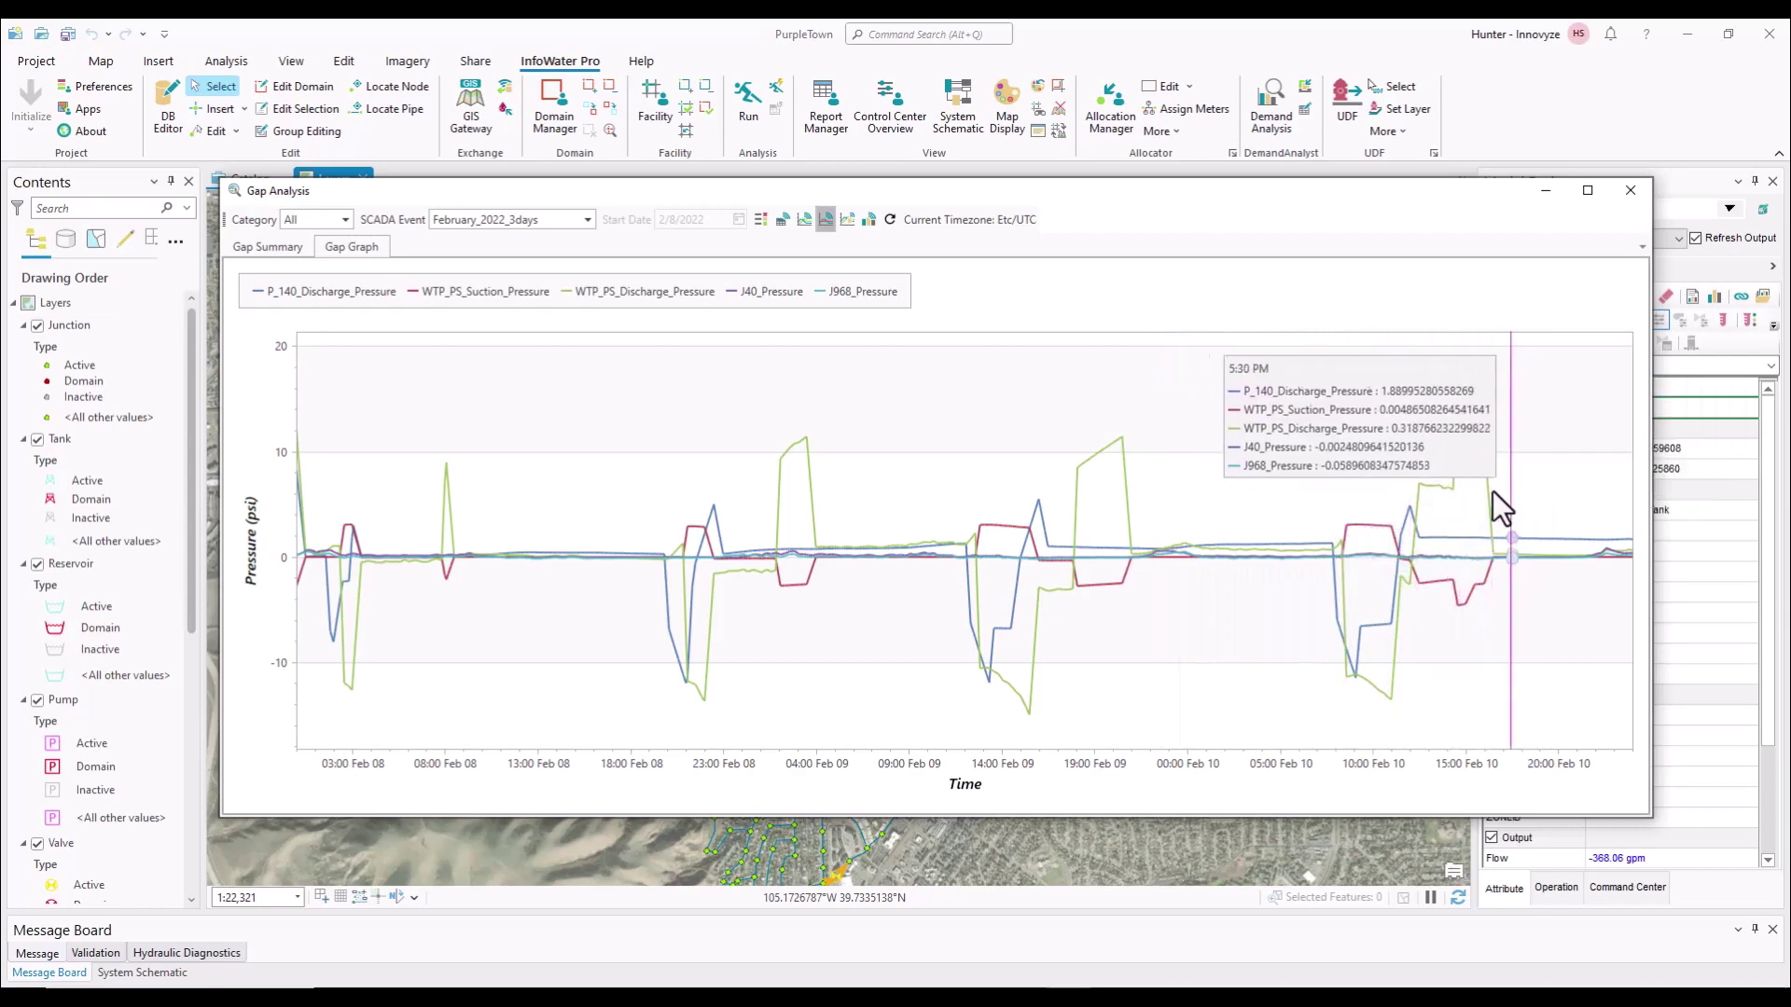
Dock the Gap Graph below the summary, dock J1404's Comparison Graph beside it, and enlarge the window
{"action": "left_click_drag", "start_coordinate": [347, 246], "coordinate": [929, 568]}
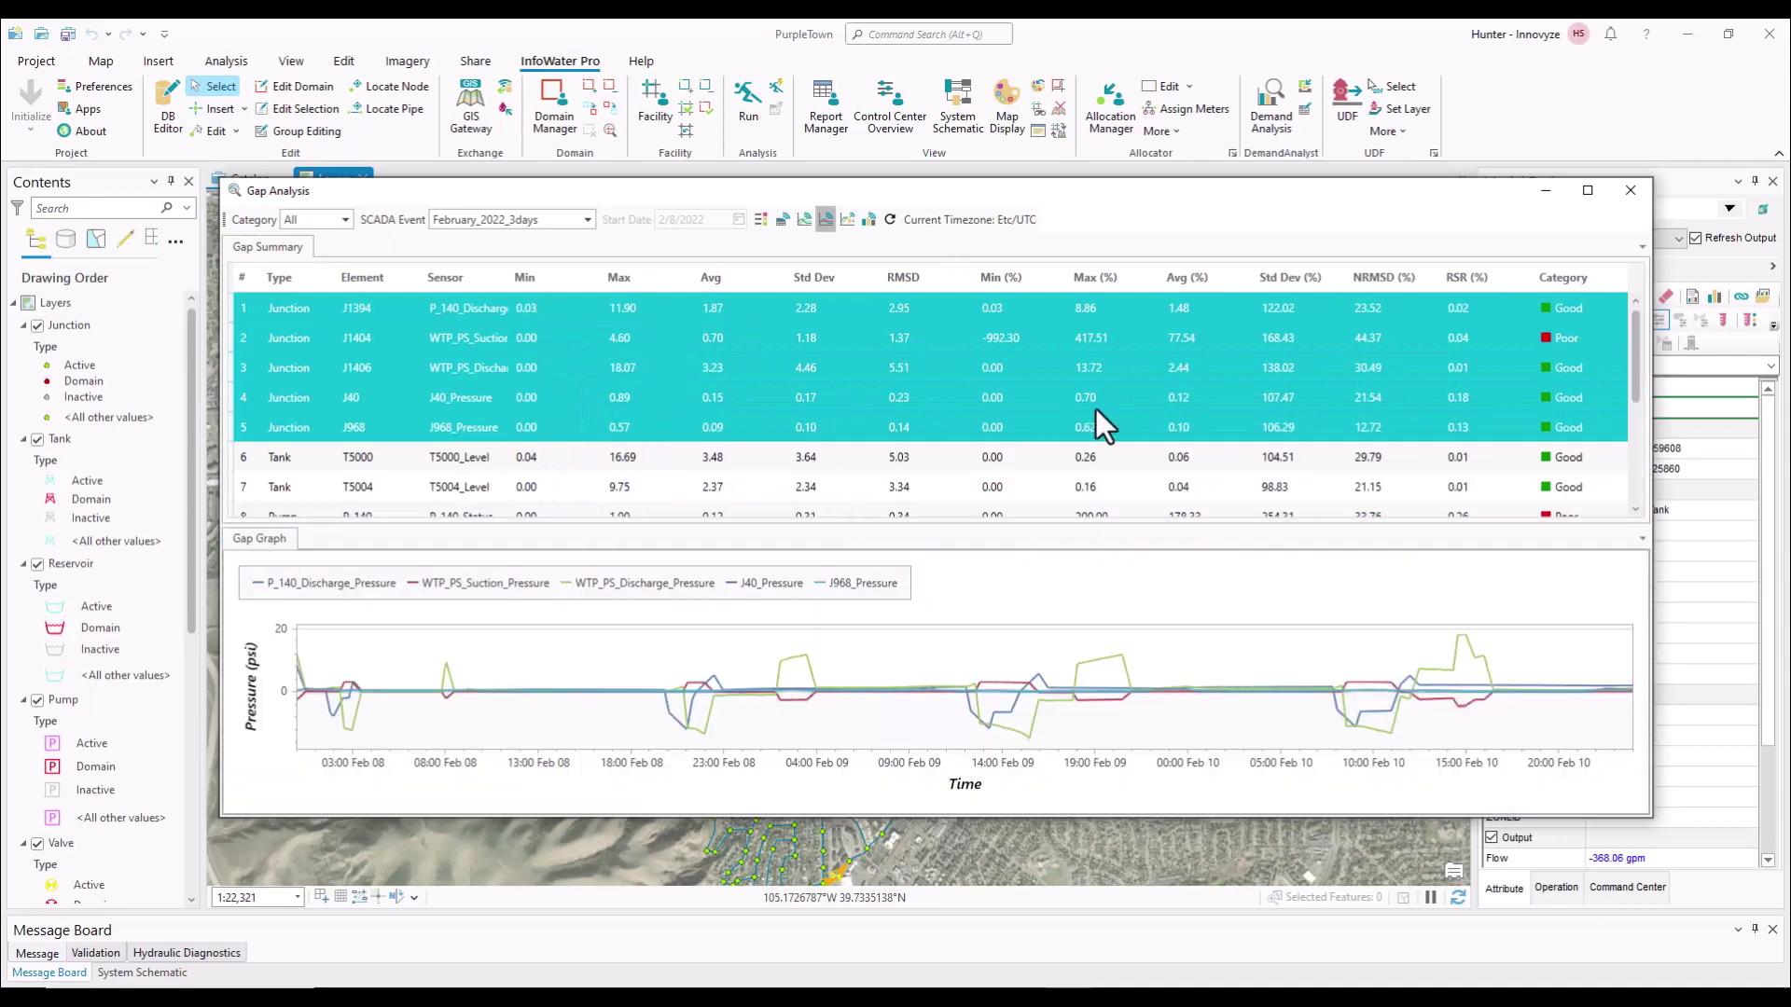
{"action": "left_click", "coordinate": [384, 340]}
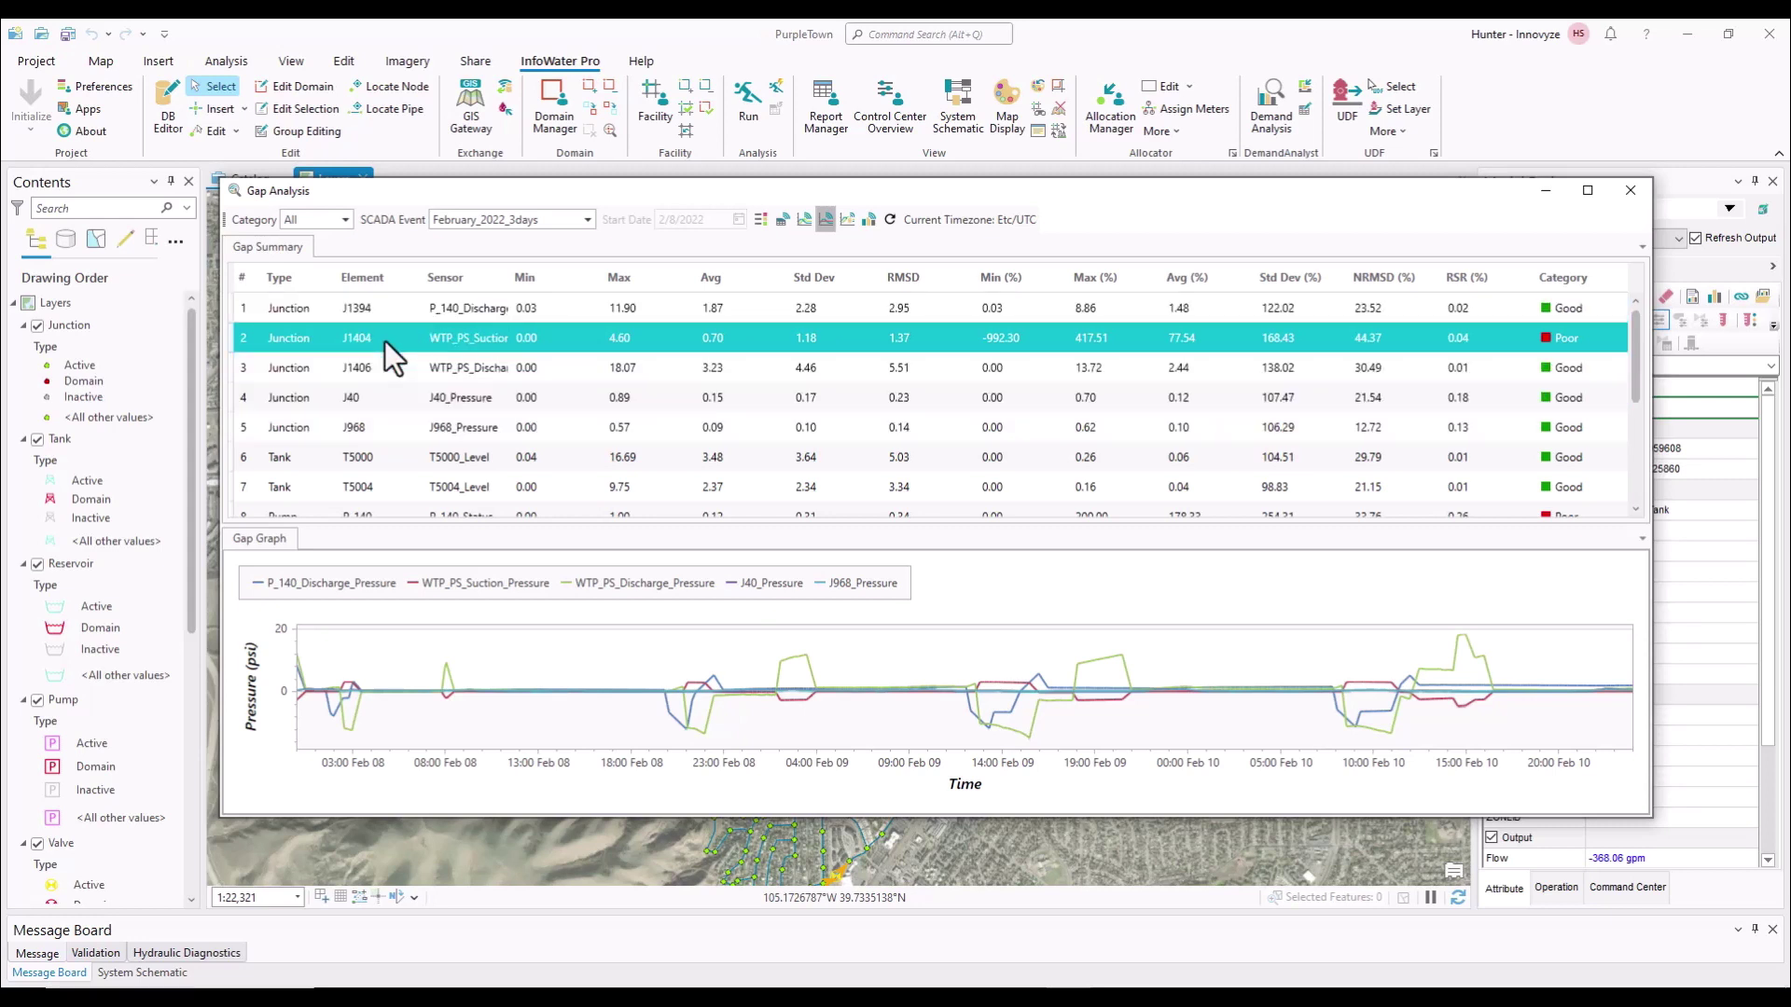
{"action": "left_click", "coordinate": [809, 222]}
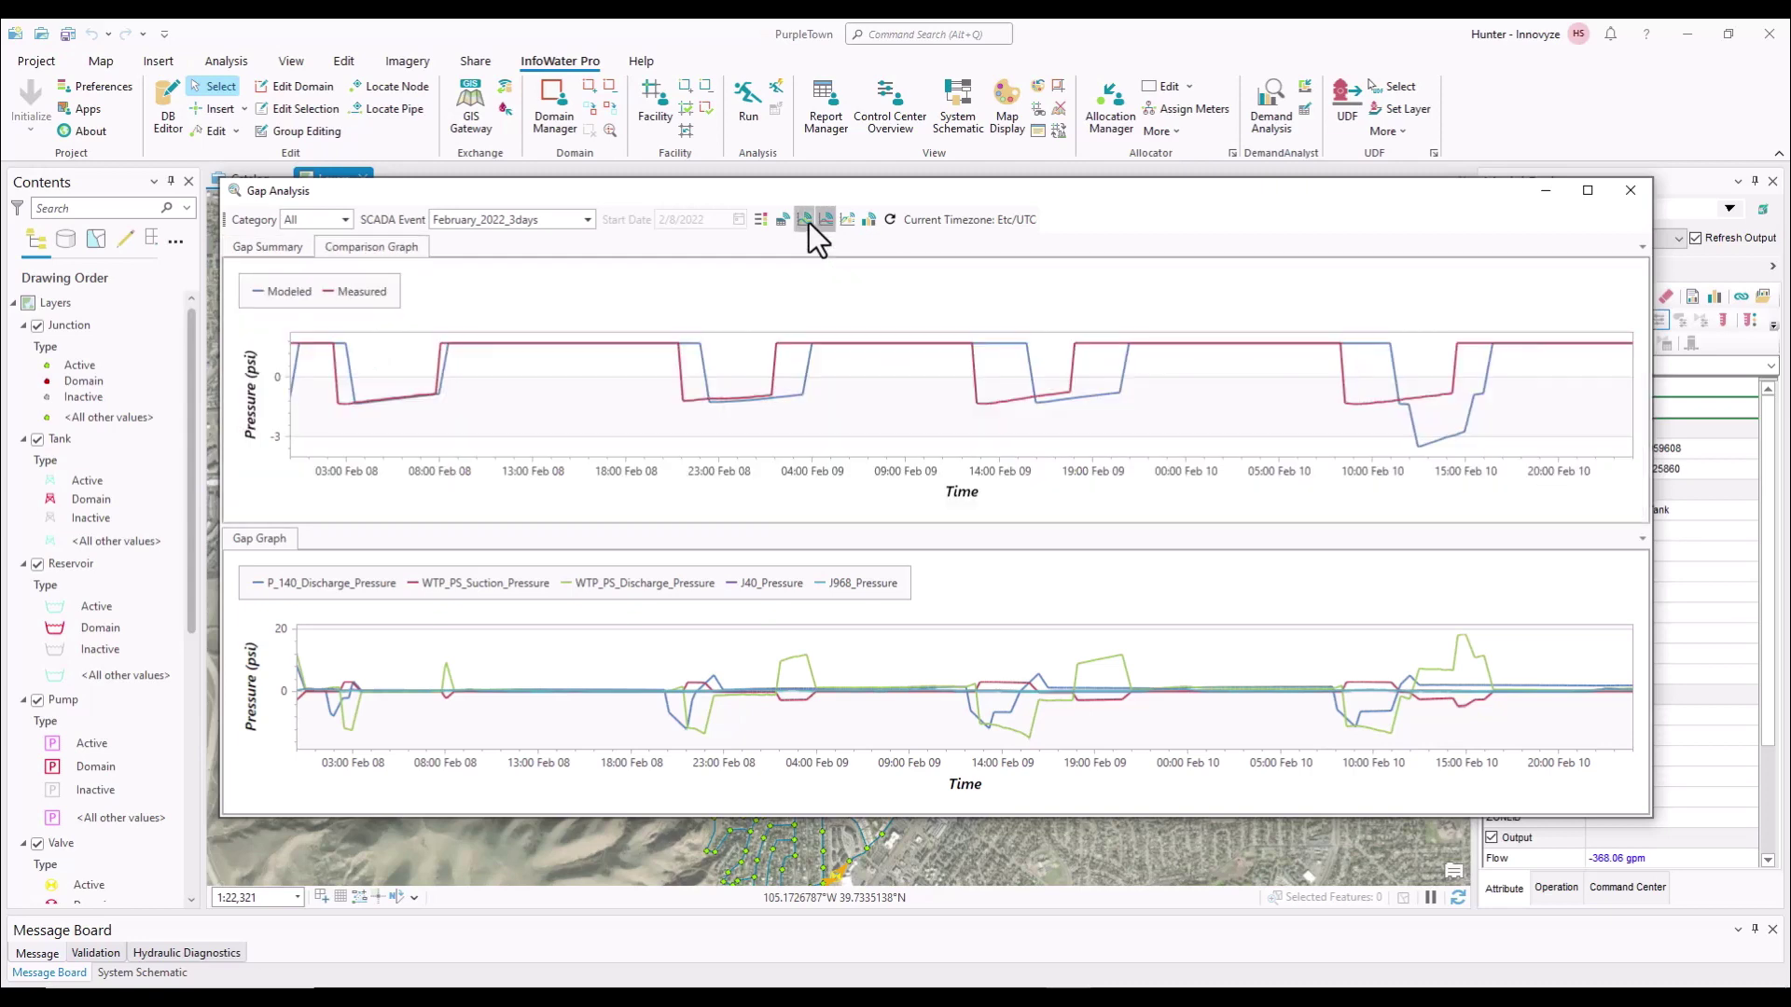
{"action": "left_click_drag", "start_coordinate": [375, 245], "coordinate": [899, 676]}
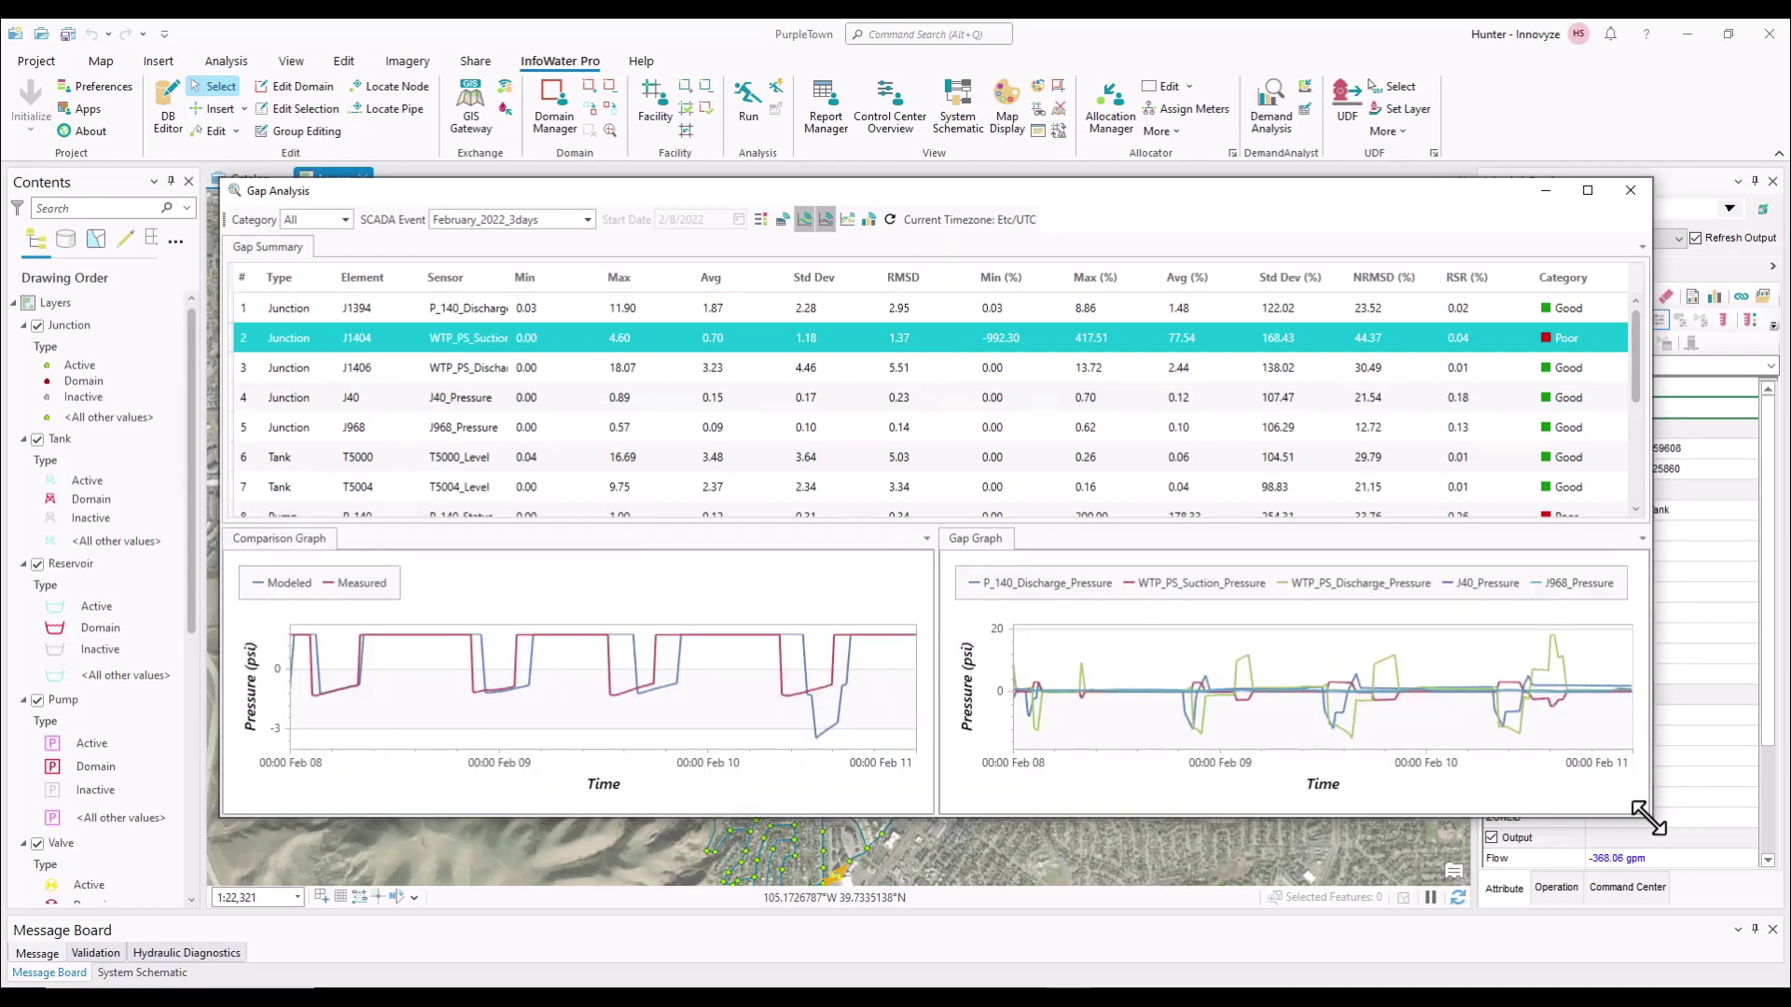
{"action": "left_click_drag", "start_coordinate": [1647, 817], "coordinate": [1759, 934]}
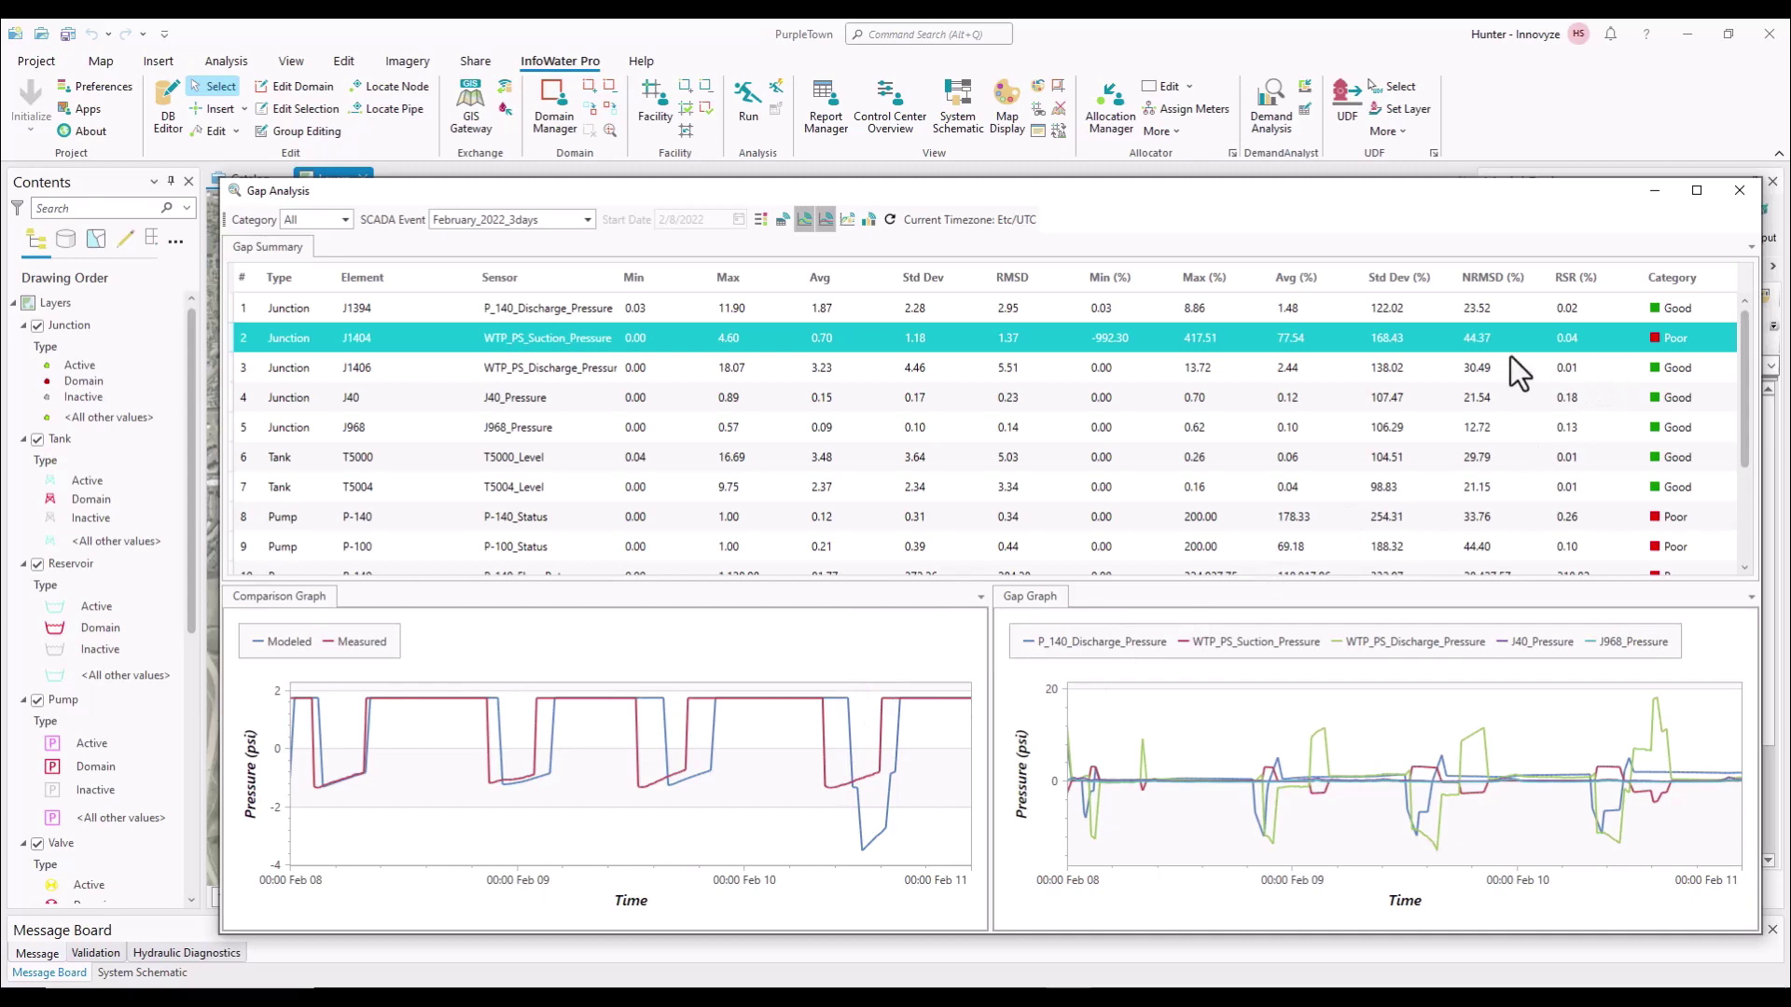
Close the gap analysis, then locate the J1404 sensor to zoom to junction J1404 (demand 0.10 gpm, pattern DMA4)
{"action": "left_click", "coordinate": [1739, 190]}
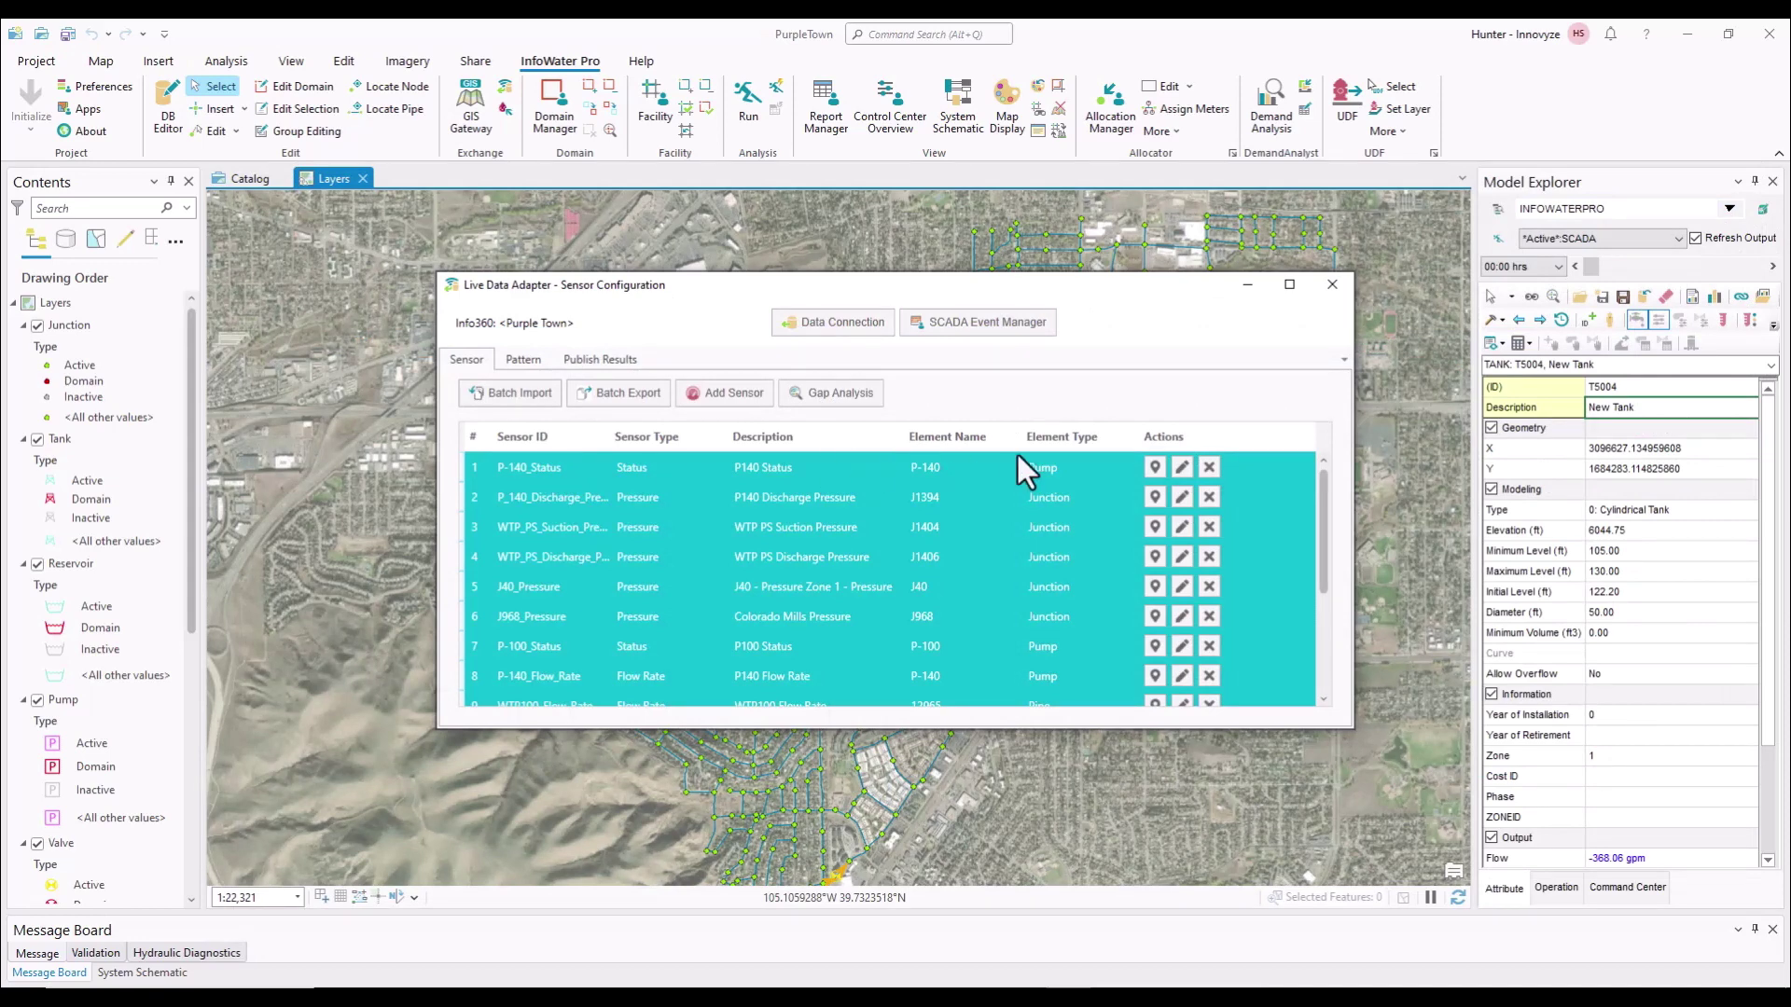
{"action": "left_click", "coordinate": [928, 434]}
{"action": "left_click", "coordinate": [928, 526]}
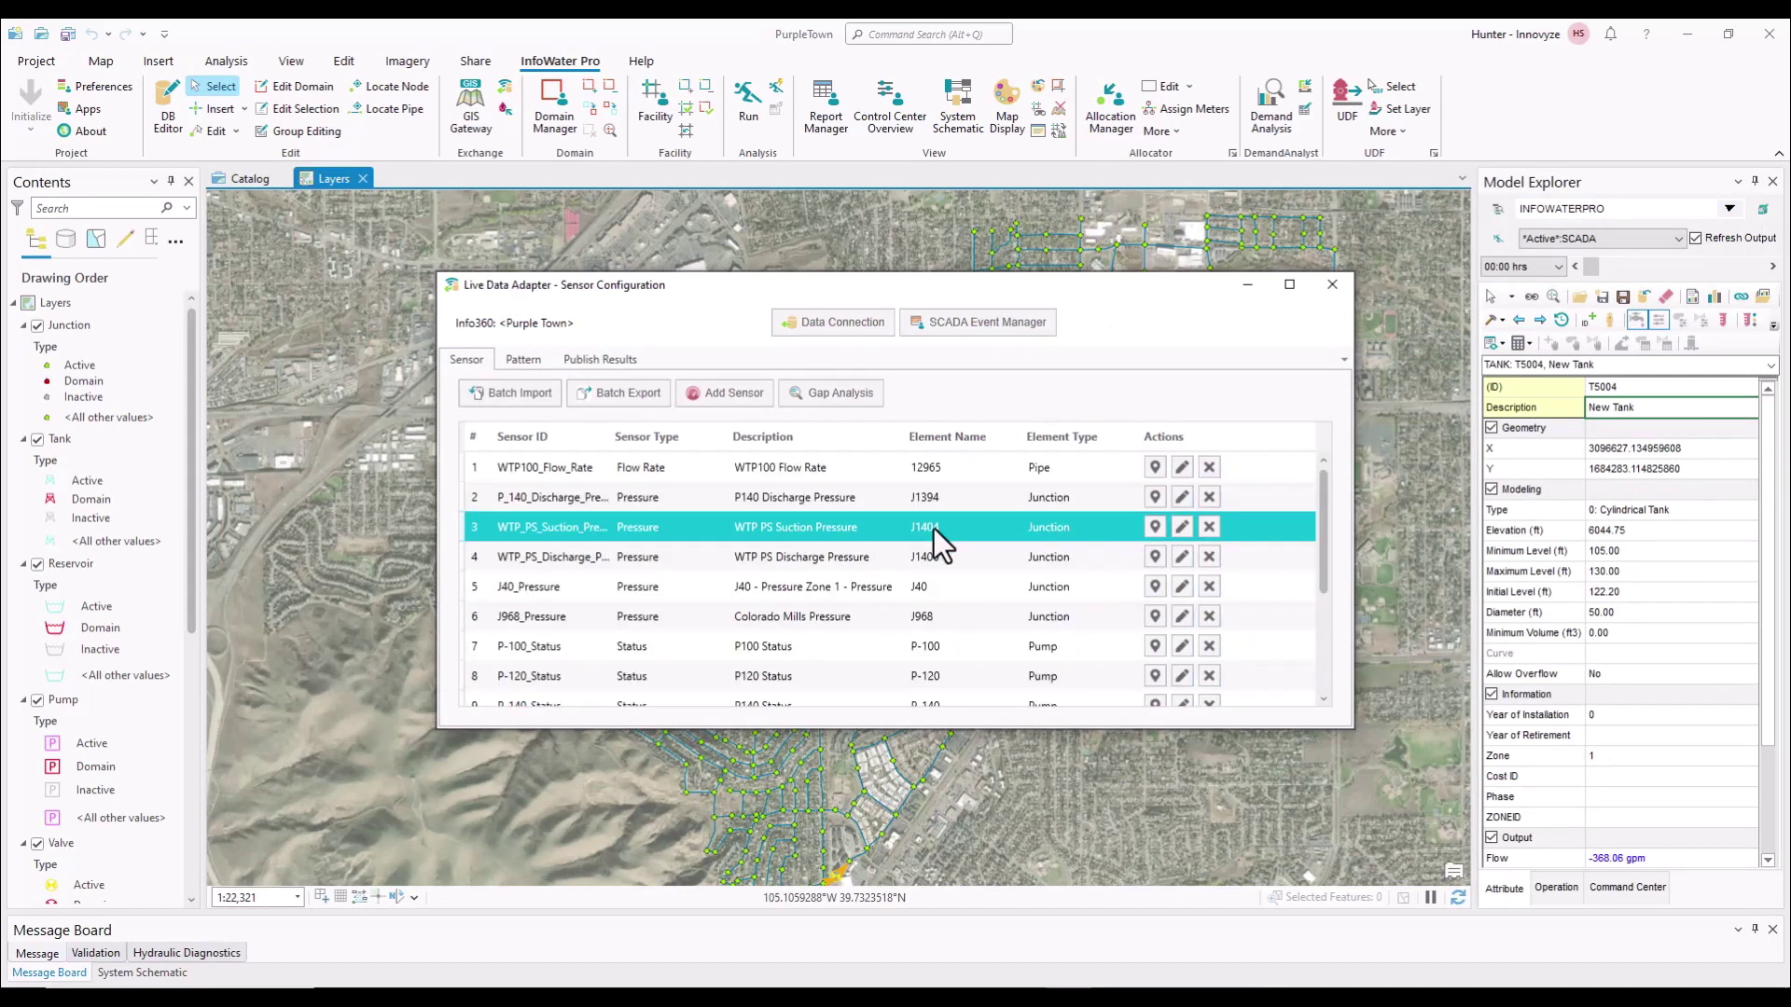
{"action": "left_click", "coordinate": [1155, 527]}
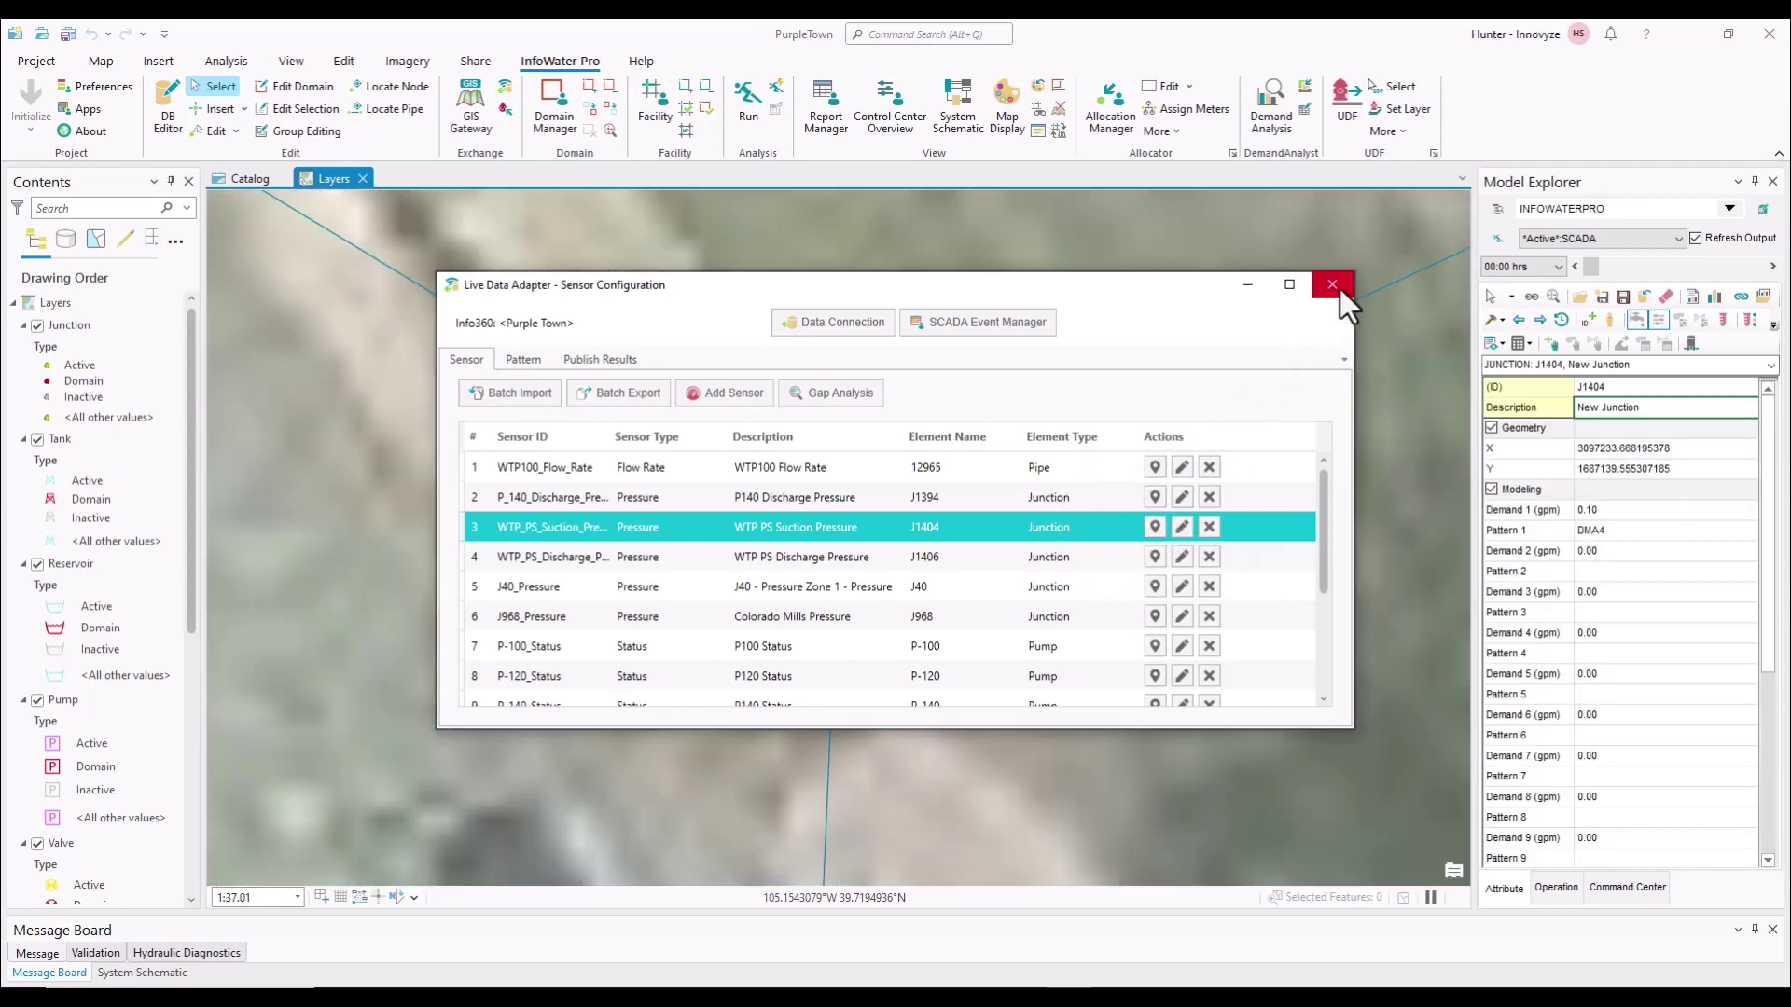
{"action": "left_click", "coordinate": [1340, 288]}
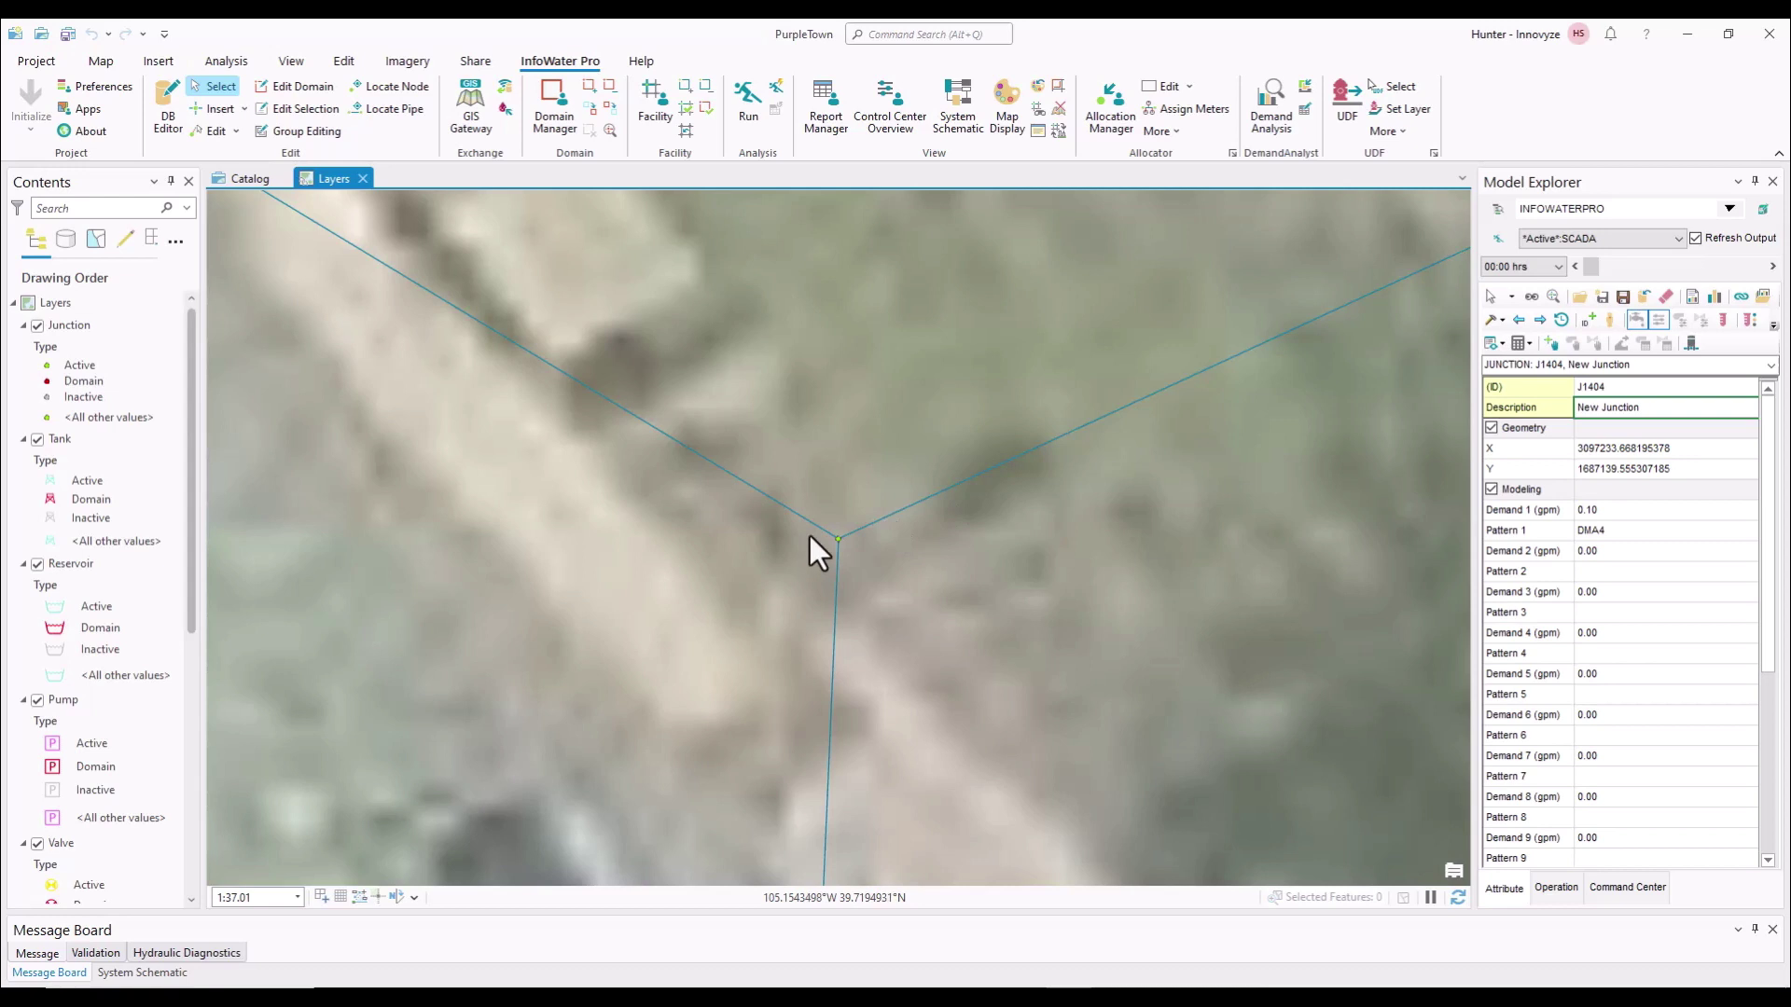